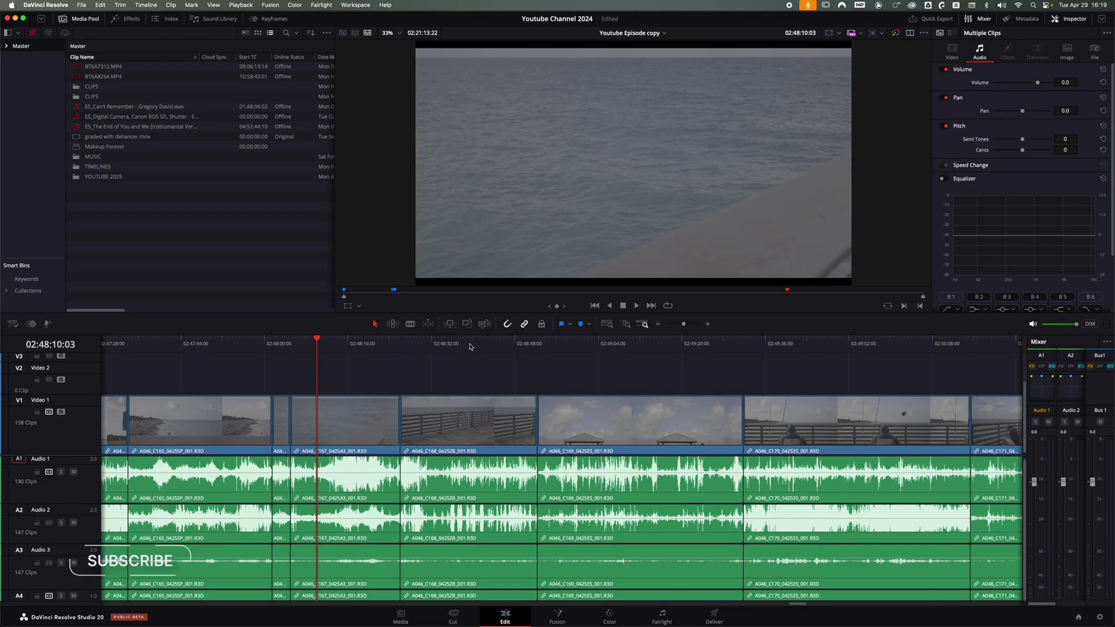
# Scrub through the timeline and select the fisherman pier clip A046_C170 for grading.
pyautogui.click(470, 346)
pyautogui.click(654, 359)
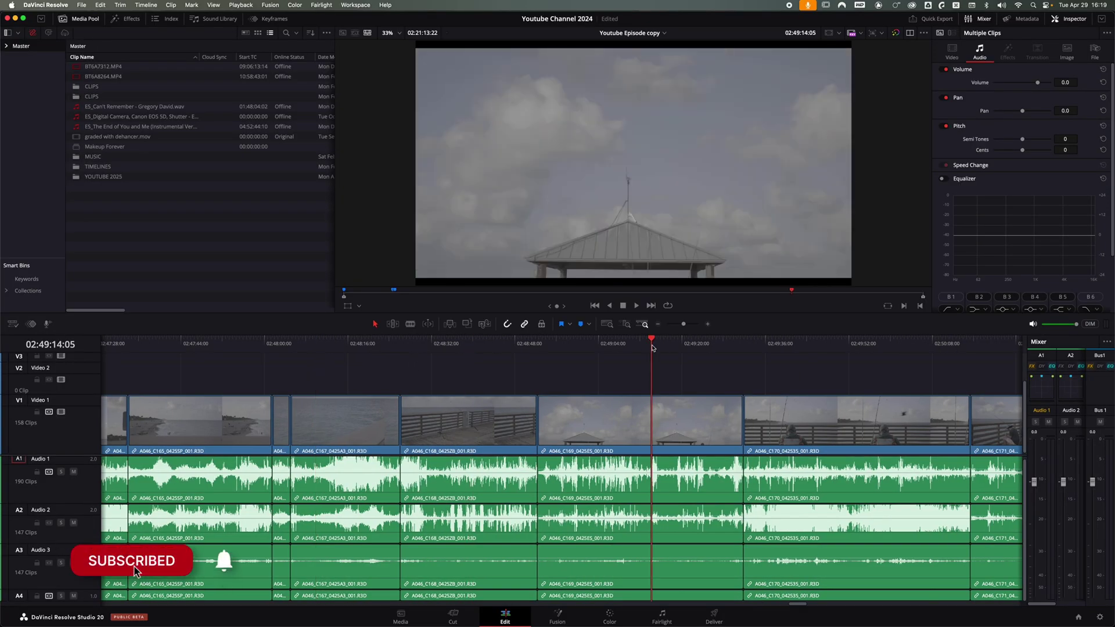
pyautogui.hscroll(2, 628, 364)
pyautogui.hscroll(4, 627, 364)
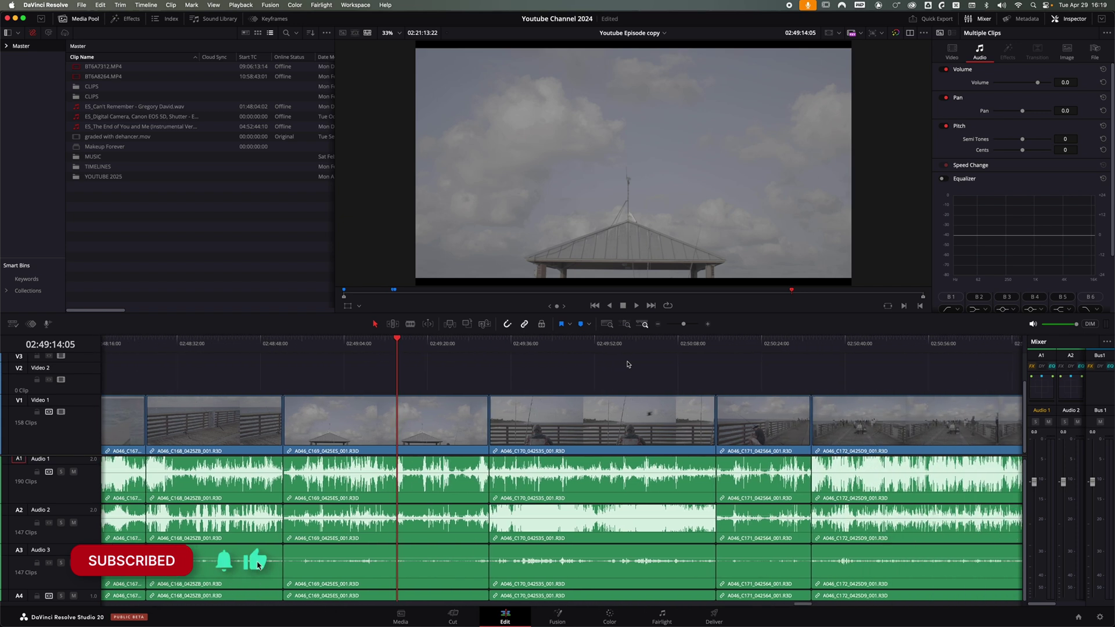
pyautogui.click(538, 427)
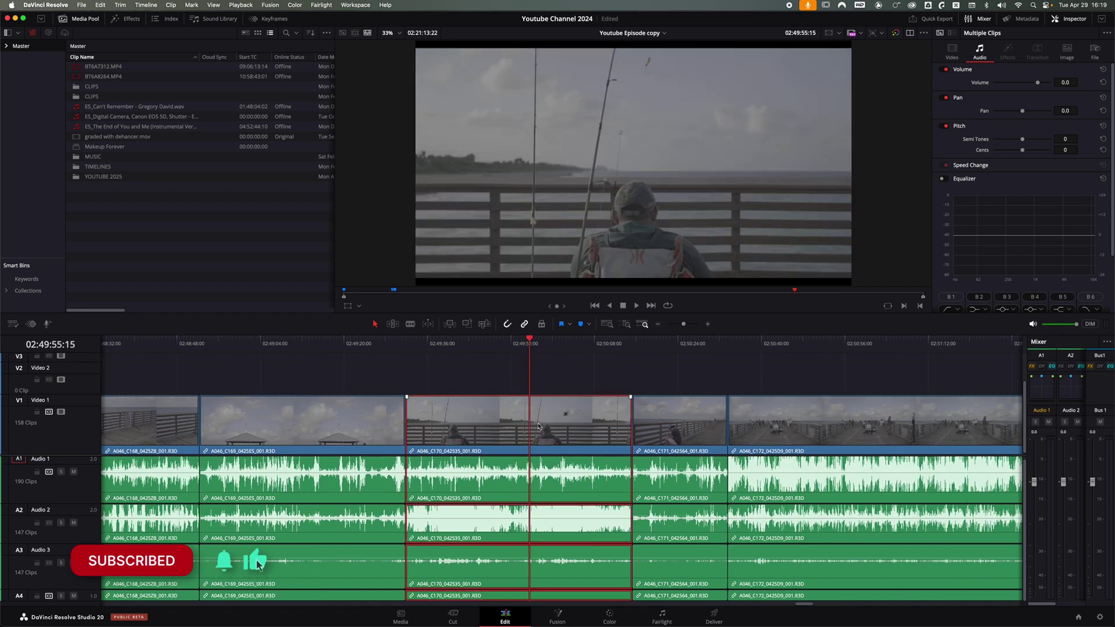
pyautogui.click(609, 618)
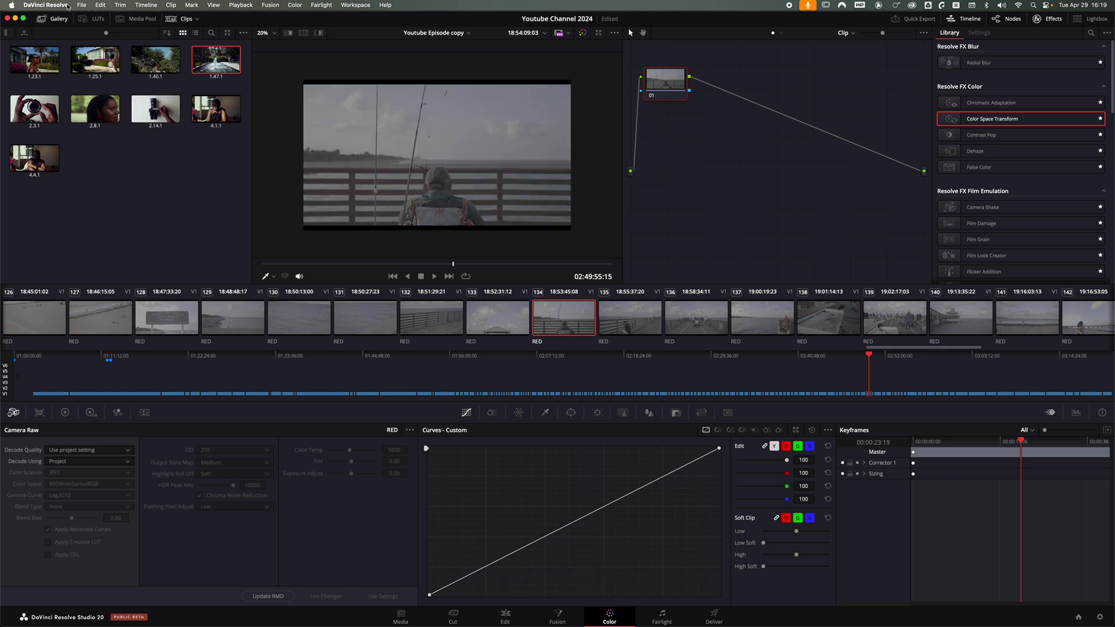
# Check the viewer's right-click options, then hide and reshow the stills gallery on the Color page.
pyautogui.rightClick(326, 108)
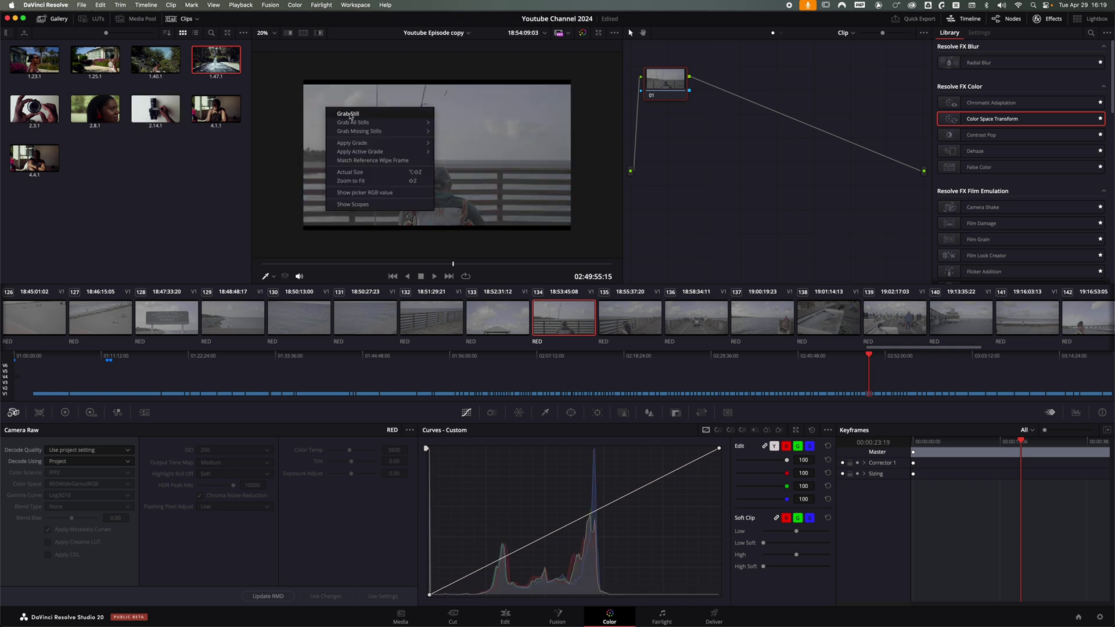
pyautogui.click(198, 169)
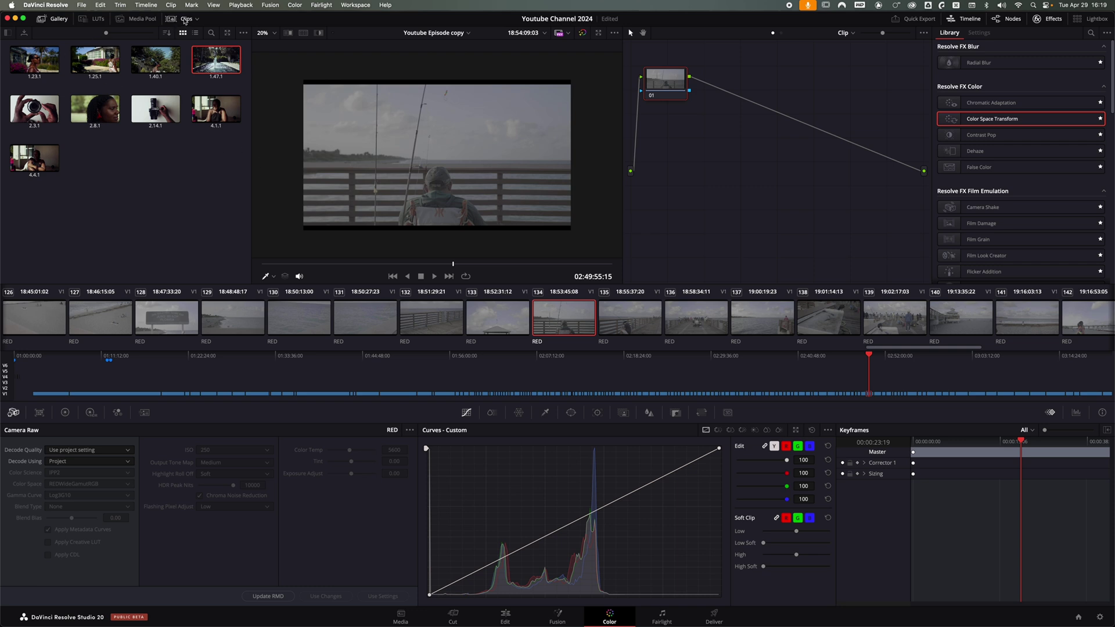
pyautogui.click(59, 19)
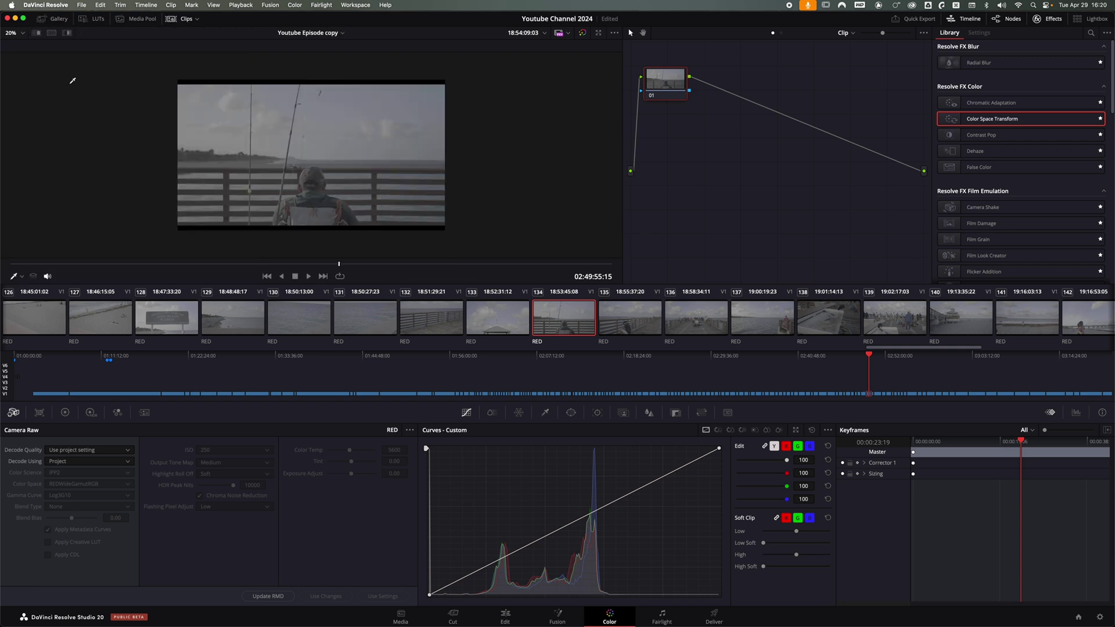
pyautogui.click(55, 19)
# Add serial node 02 after node 01, then six more serial nodes to reach node 08.
pyautogui.moveTo(675, 102); pyautogui.dragTo(680, 96)
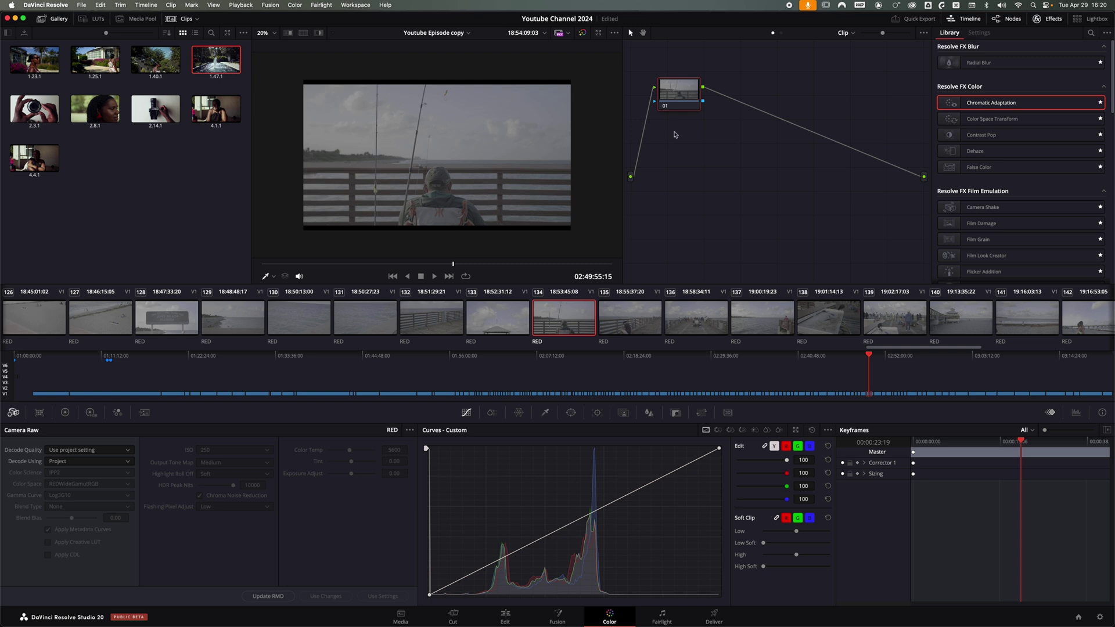
pyautogui.rightClick(676, 93)
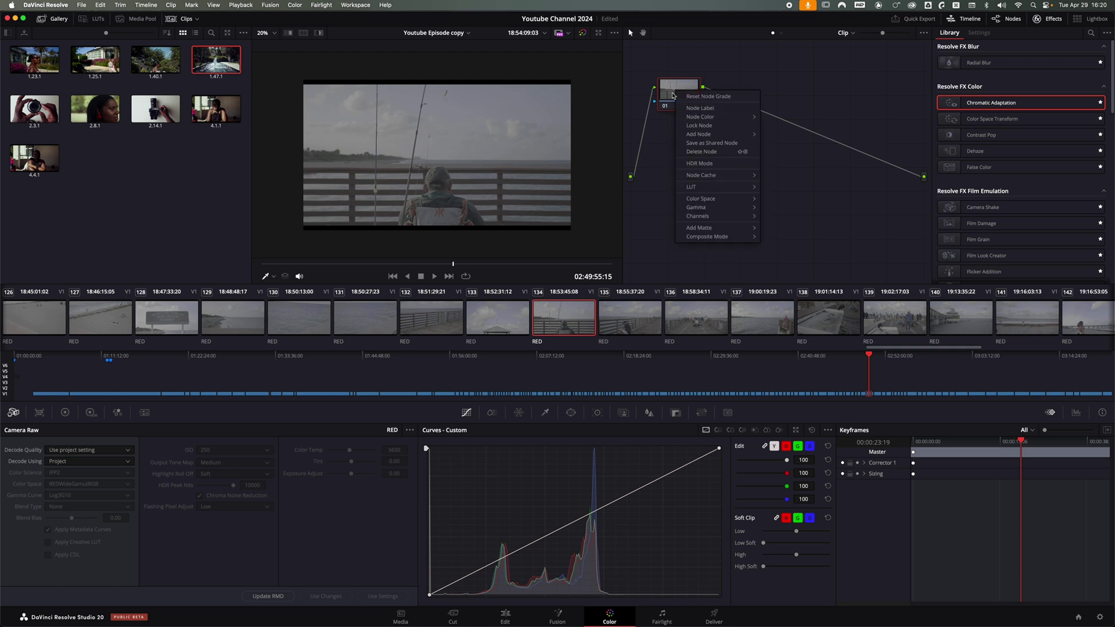
pyautogui.click(664, 107)
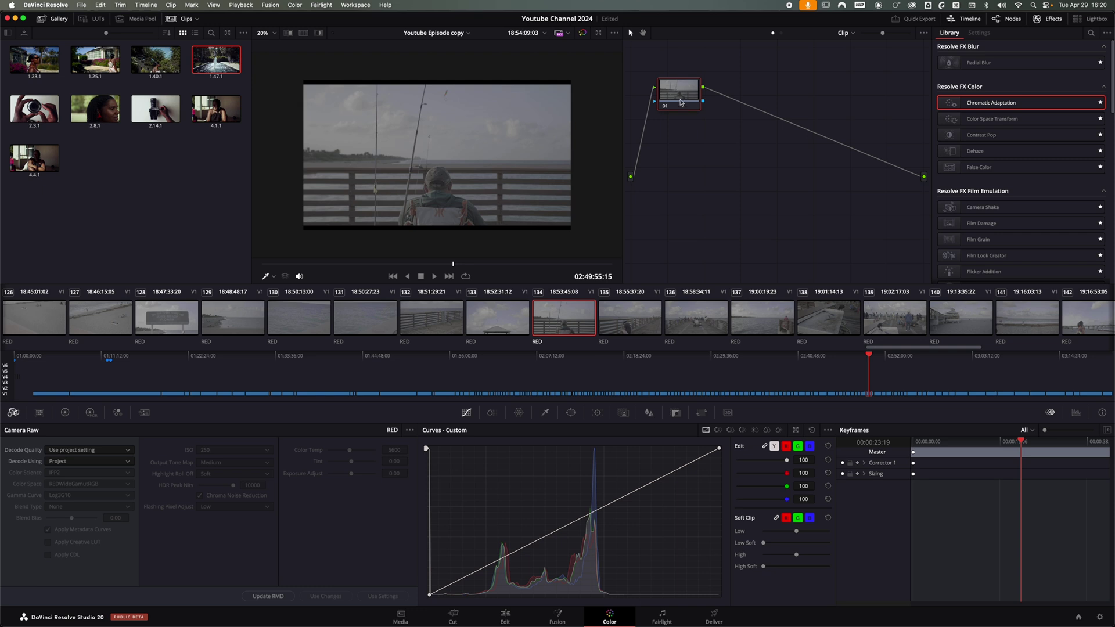
pyautogui.rightClick(675, 93)
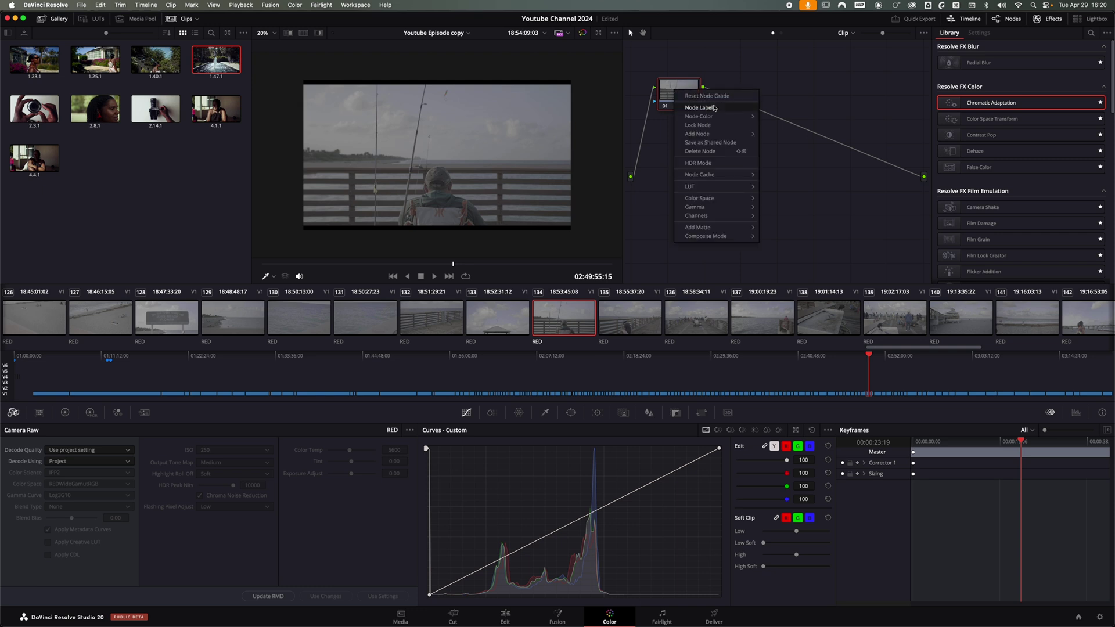
pyautogui.moveTo(700, 137)
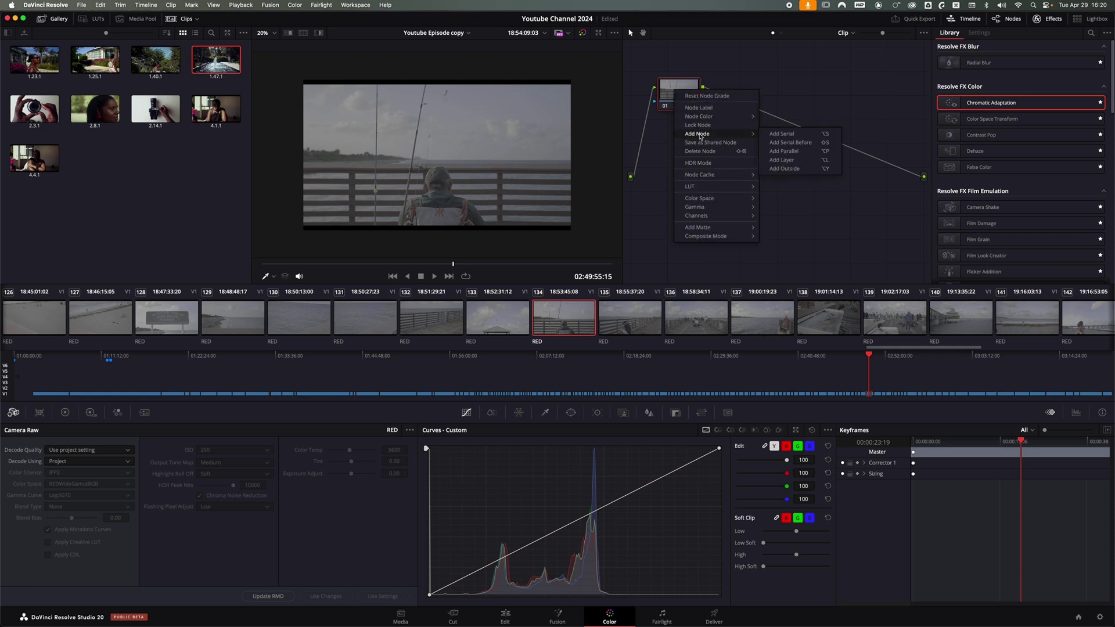
pyautogui.click(810, 137)
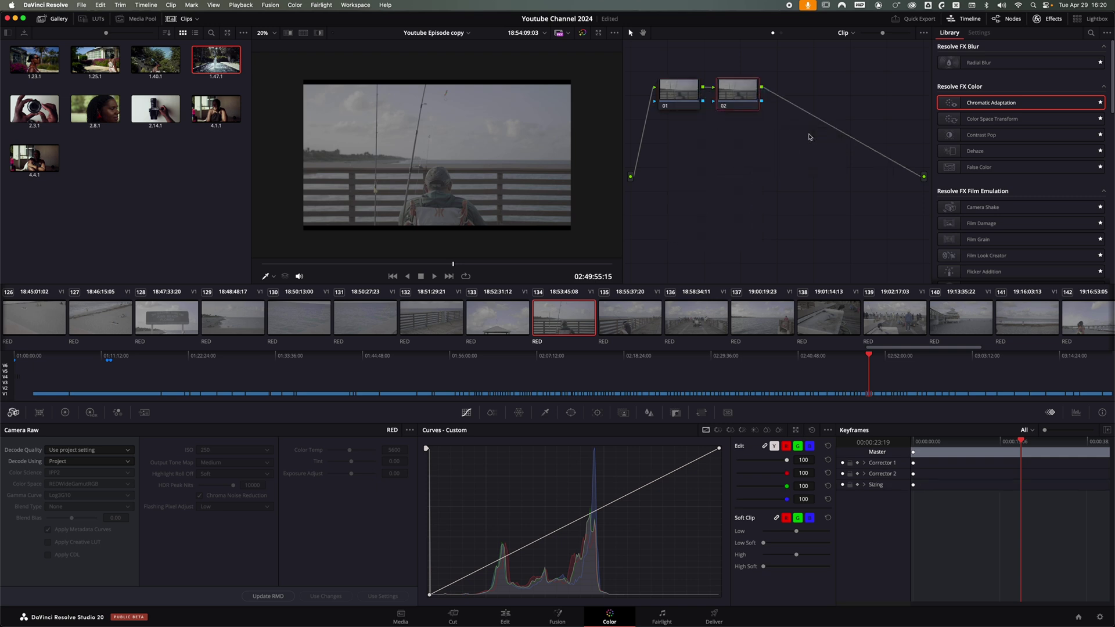
pyautogui.hotkey('alt', 's')
pyautogui.hotkey('alt', 's')
pyautogui.hotkey('alt', 's')
pyautogui.hotkey('alt', 's')
pyautogui.hotkey('alt', 's')
pyautogui.hotkey('alt', 's')
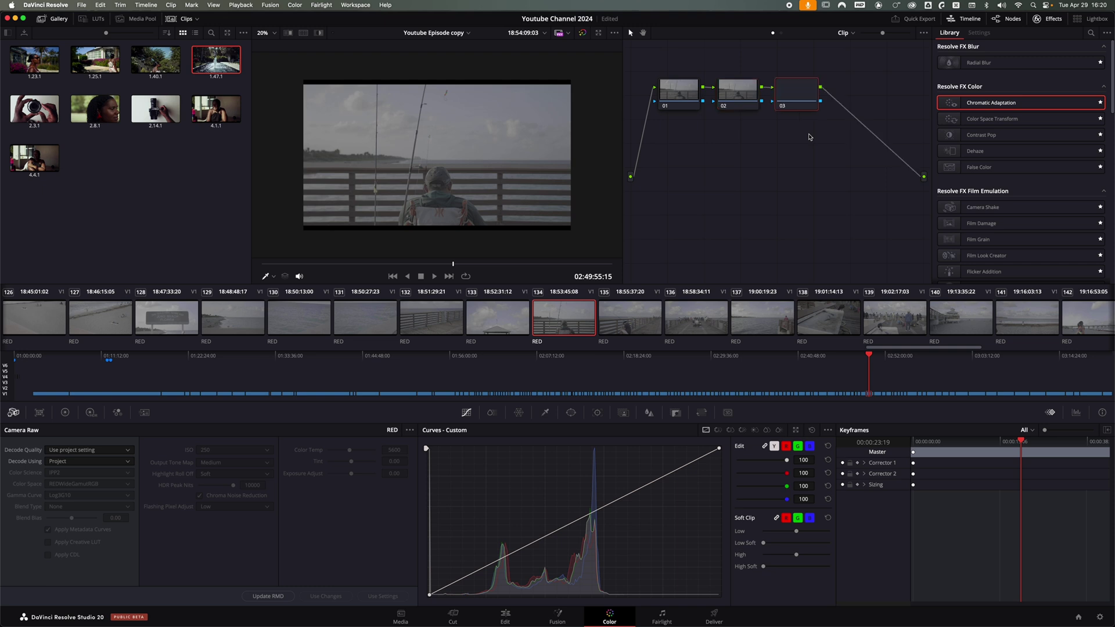
pyautogui.moveTo(845, 139); pyautogui.dragTo(863, 148)
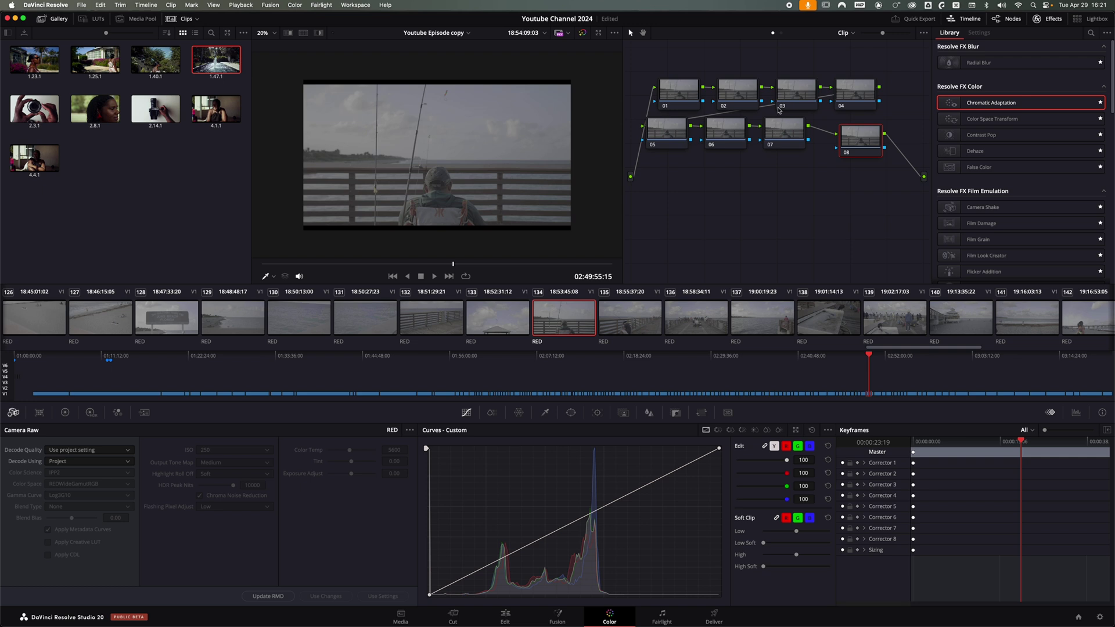
pyautogui.press('Up')
pyautogui.moveTo(867, 152); pyautogui.dragTo(859, 147)
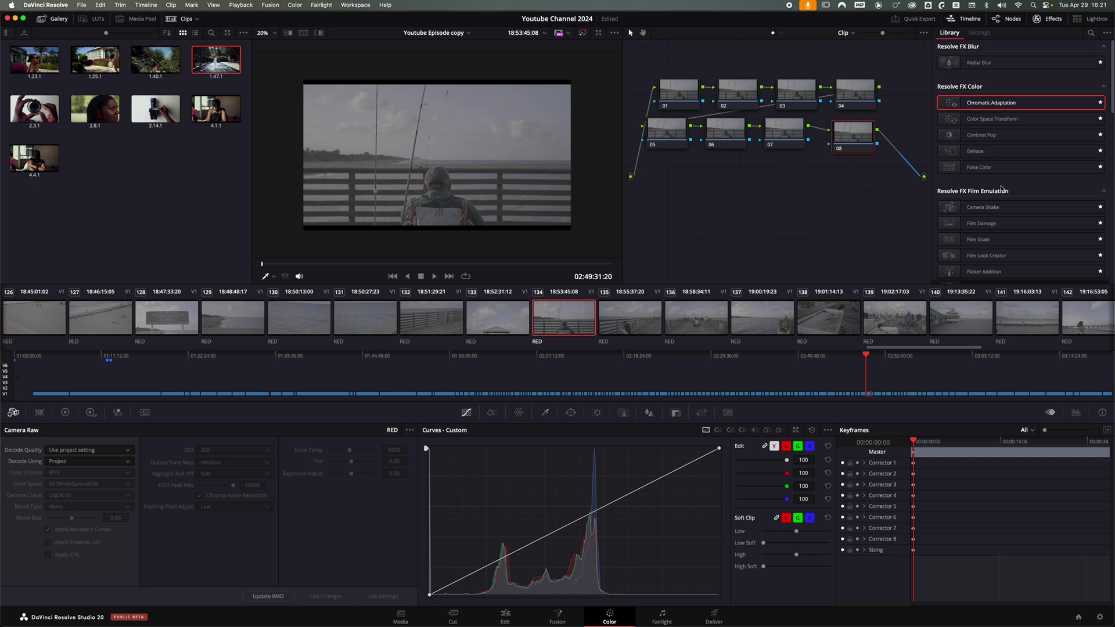
pyautogui.click(1048, 19)
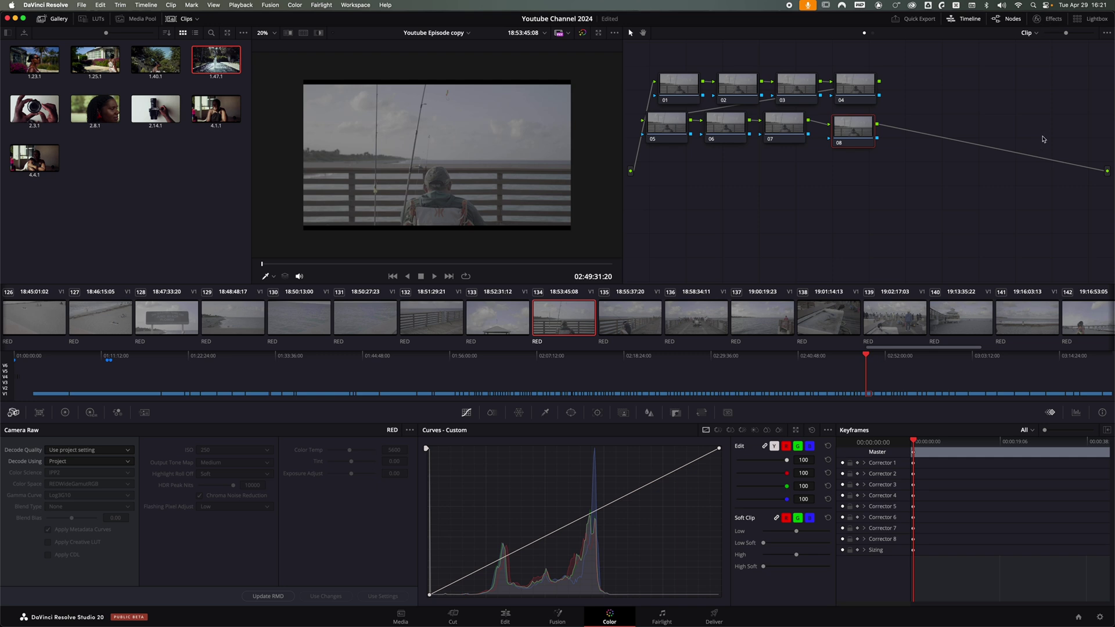
# Find Color Space Transform in the Effects Library and drop it onto node 08.
pyautogui.click(1050, 19)
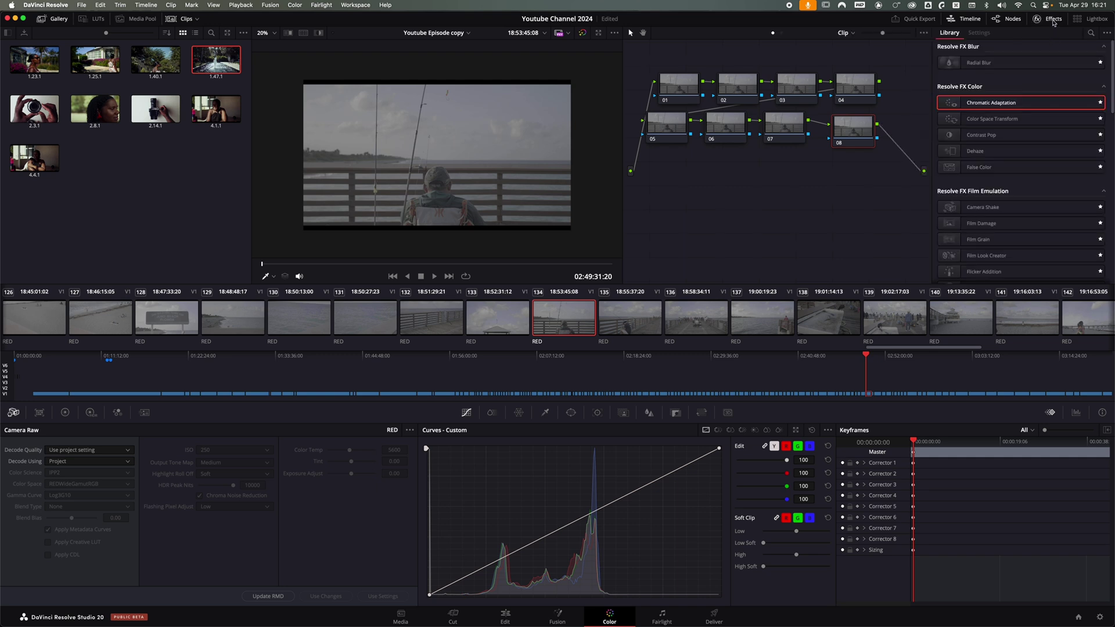
pyautogui.click(993, 123)
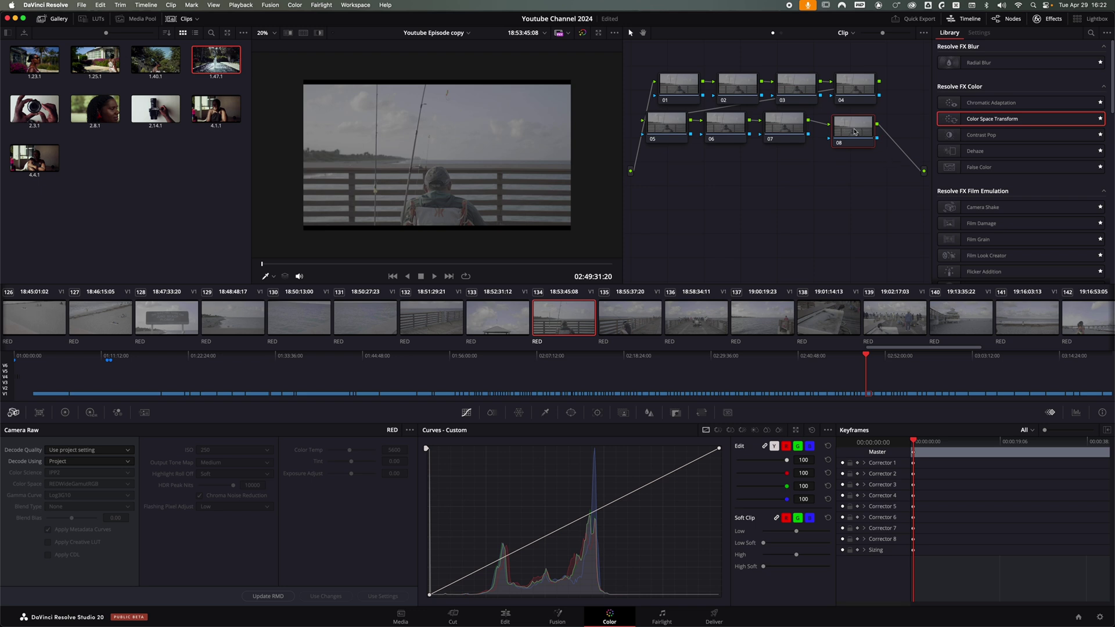
pyautogui.moveTo(855, 132); pyautogui.dragTo(864, 140)
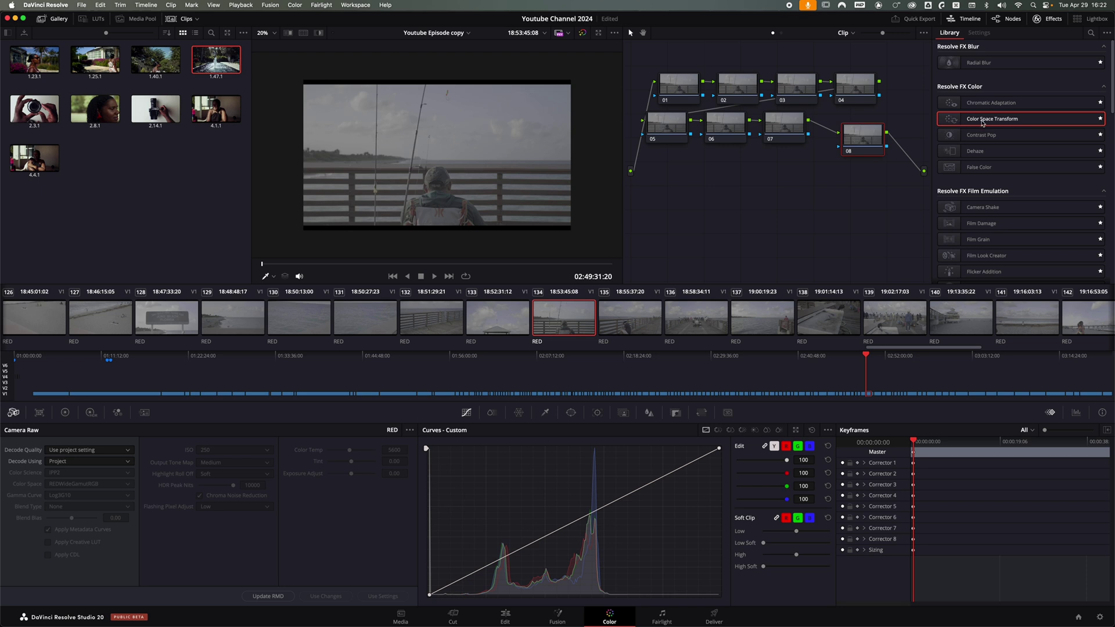
pyautogui.click(1101, 120)
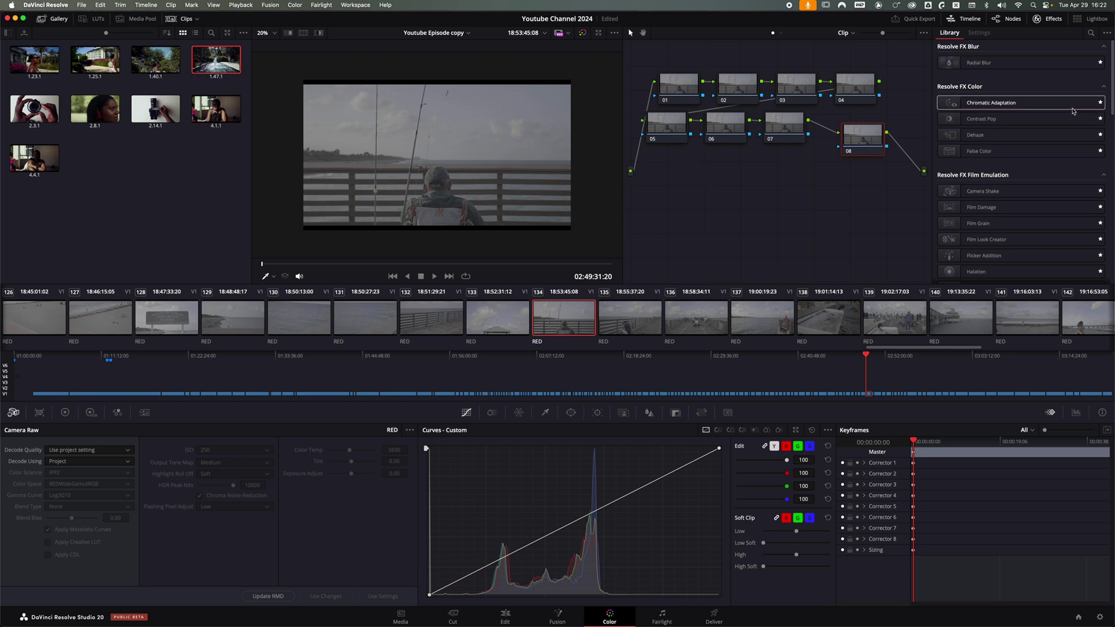
pyautogui.scroll(-7, 1038, 227)
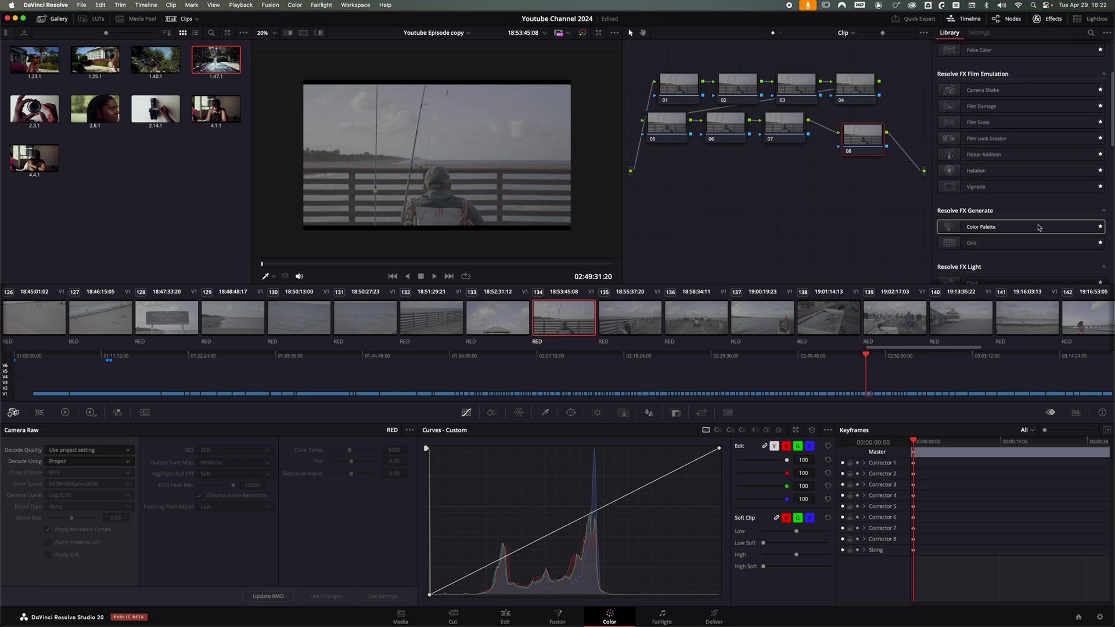
pyautogui.scroll(-3, 1039, 227)
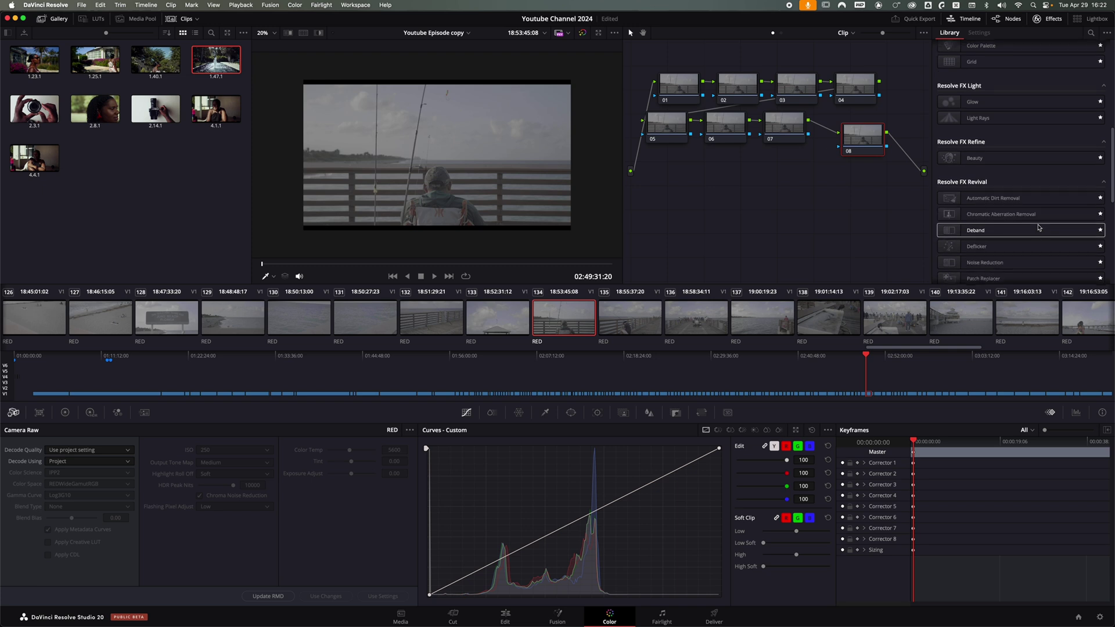
pyautogui.scroll(8, 1037, 222)
pyautogui.moveTo(1022, 214); pyautogui.dragTo(859, 140)
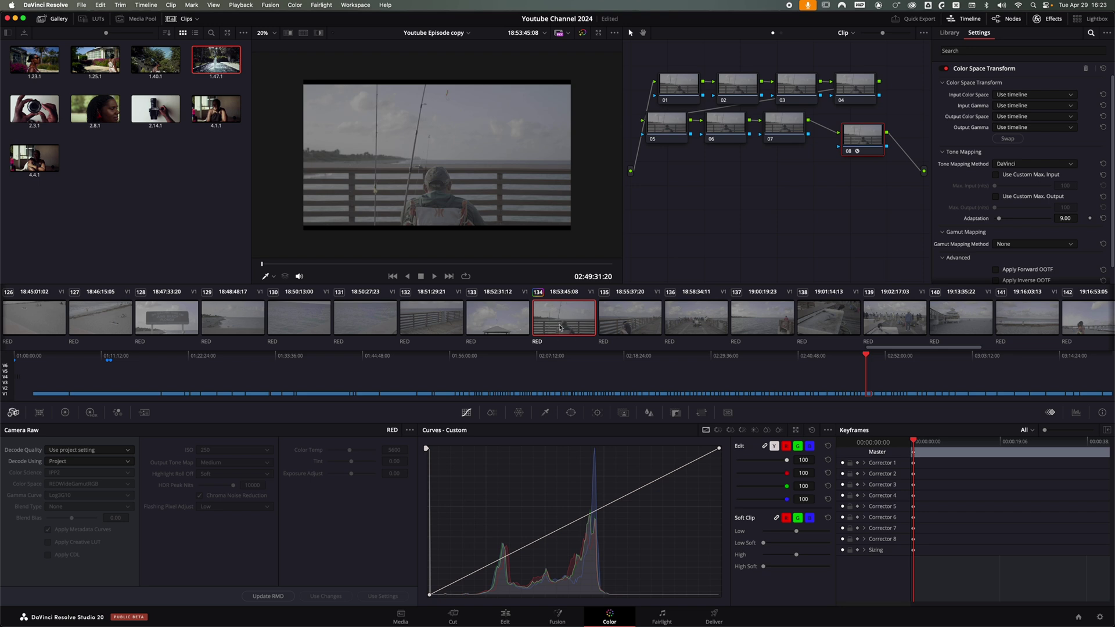
# Set the Color Space Transform input colour space to REDWideGamutRGB, comparing with node 08 bypassed.
pyautogui.click(1024, 95)
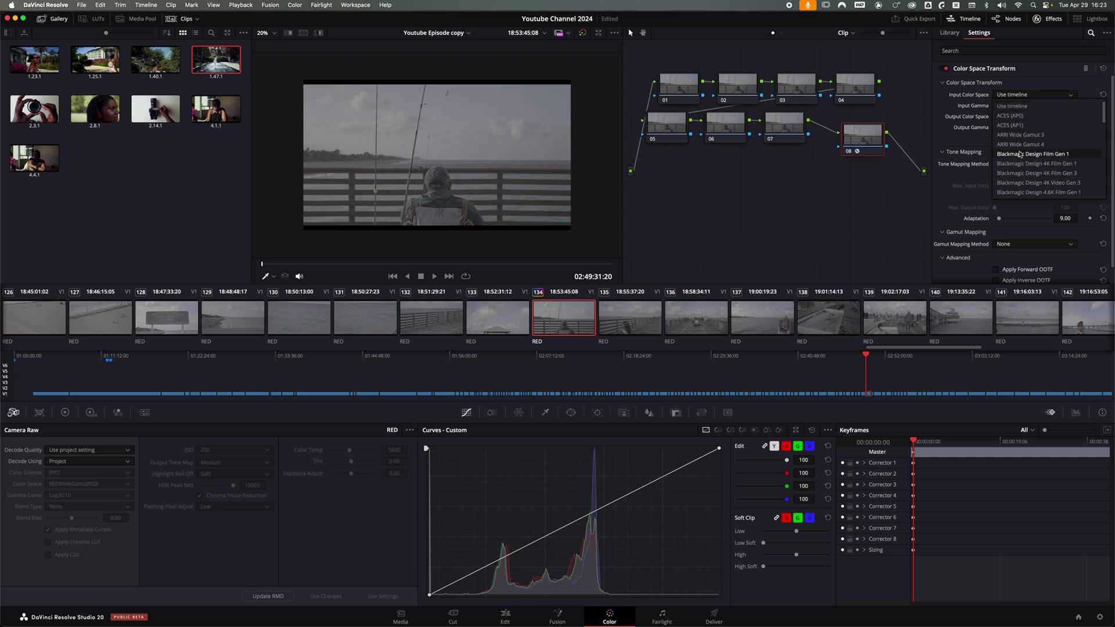
pyautogui.scroll(-1, 1040, 156)
pyautogui.scroll(-10, 1040, 157)
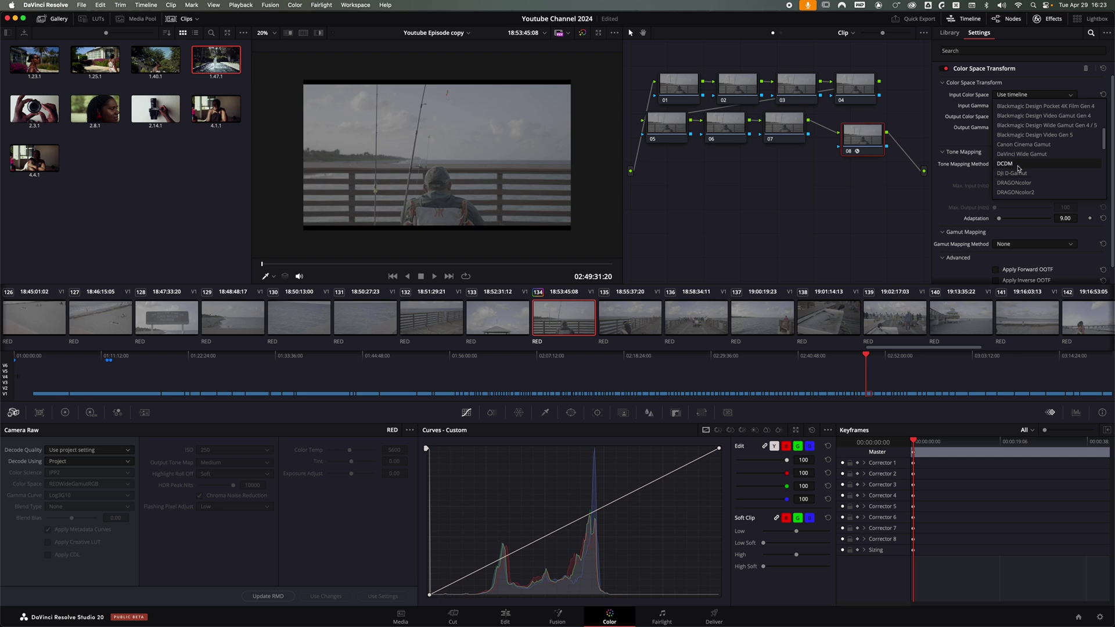
pyautogui.scroll(-5, 1016, 168)
pyautogui.scroll(-3, 1017, 169)
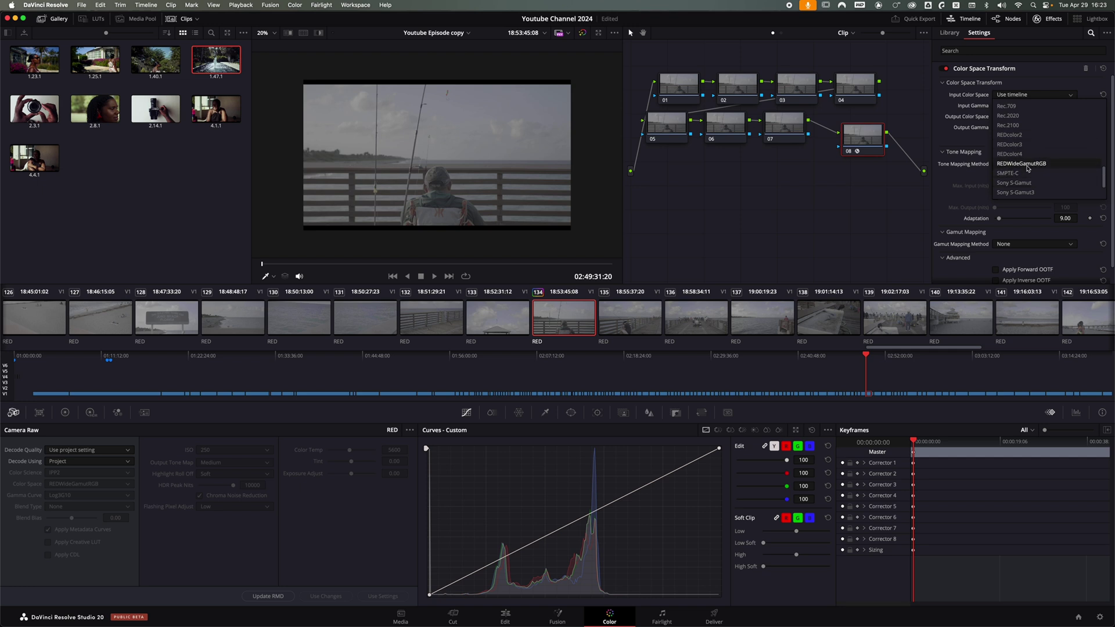
pyautogui.click(1026, 166)
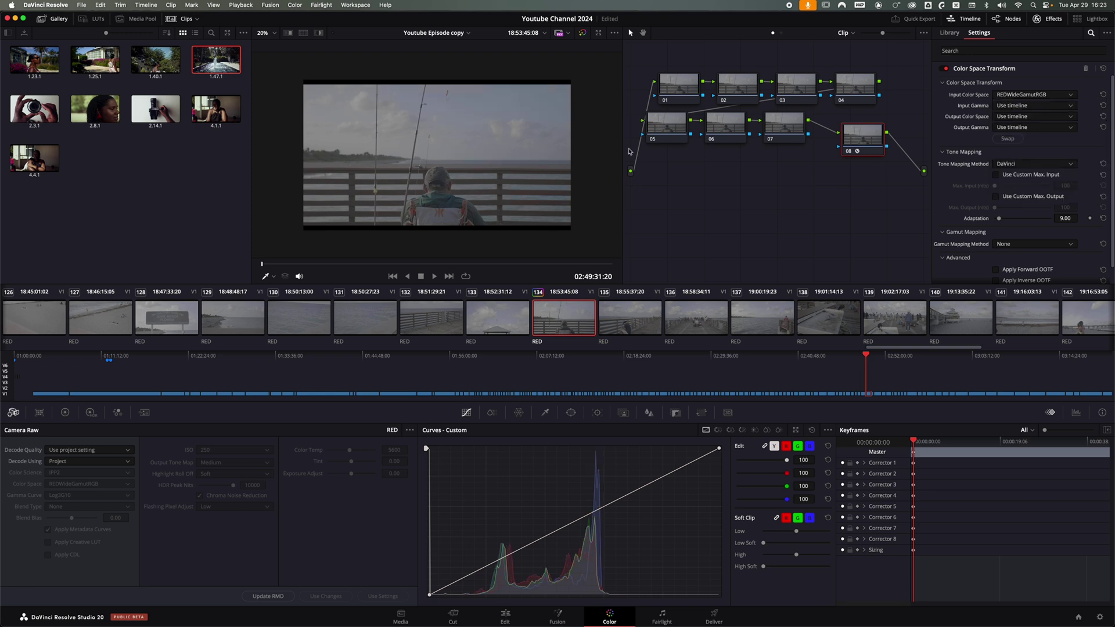
pyautogui.click(849, 154)
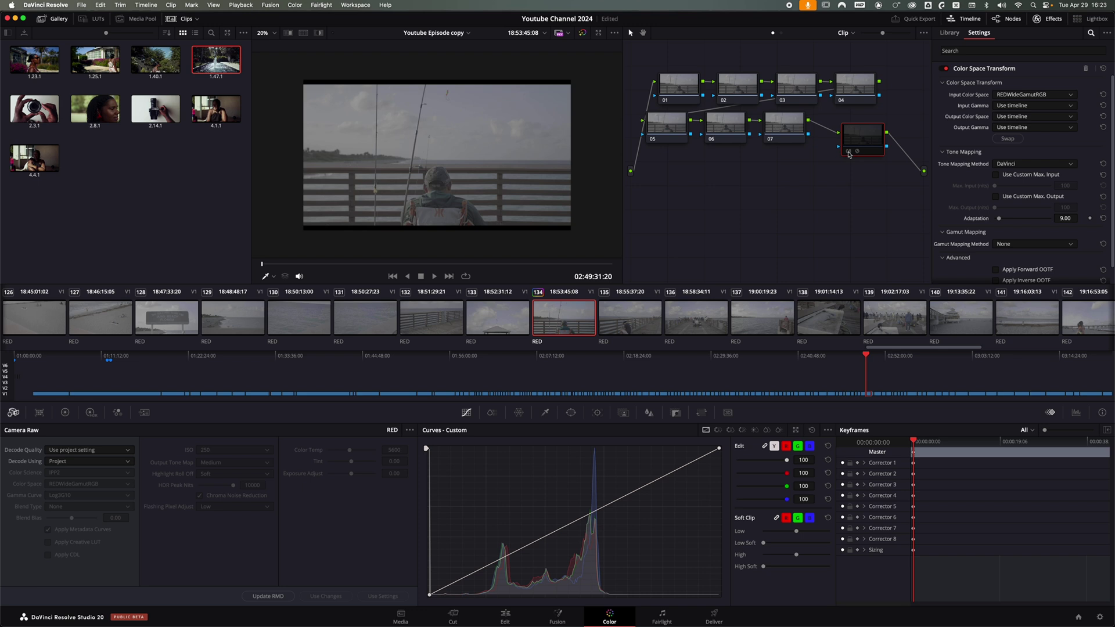
pyautogui.click(849, 153)
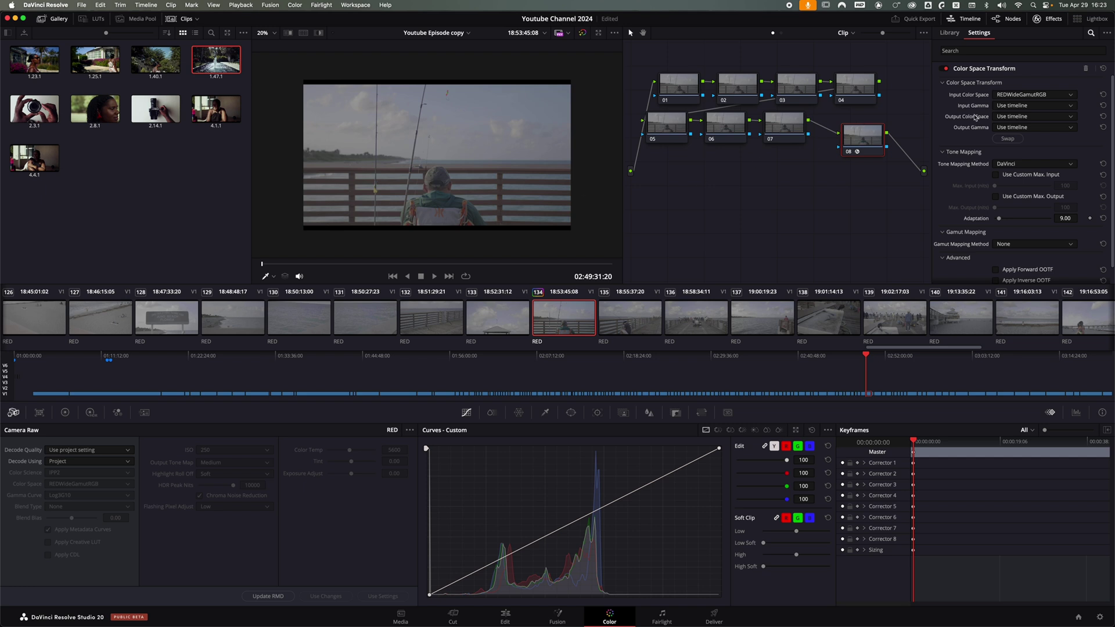
# Choose RED Log3G10 as the input gamma and compare node 08 bypassed versus enabled.
pyautogui.click(1012, 105)
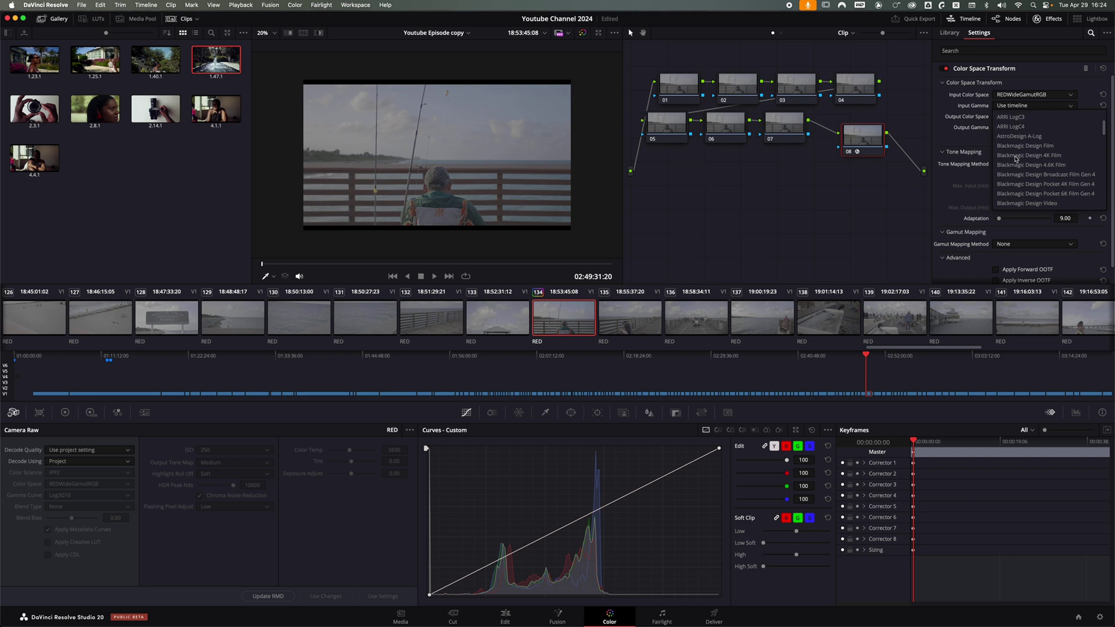
pyautogui.scroll(-5, 1016, 158)
pyautogui.scroll(-10, 1015, 158)
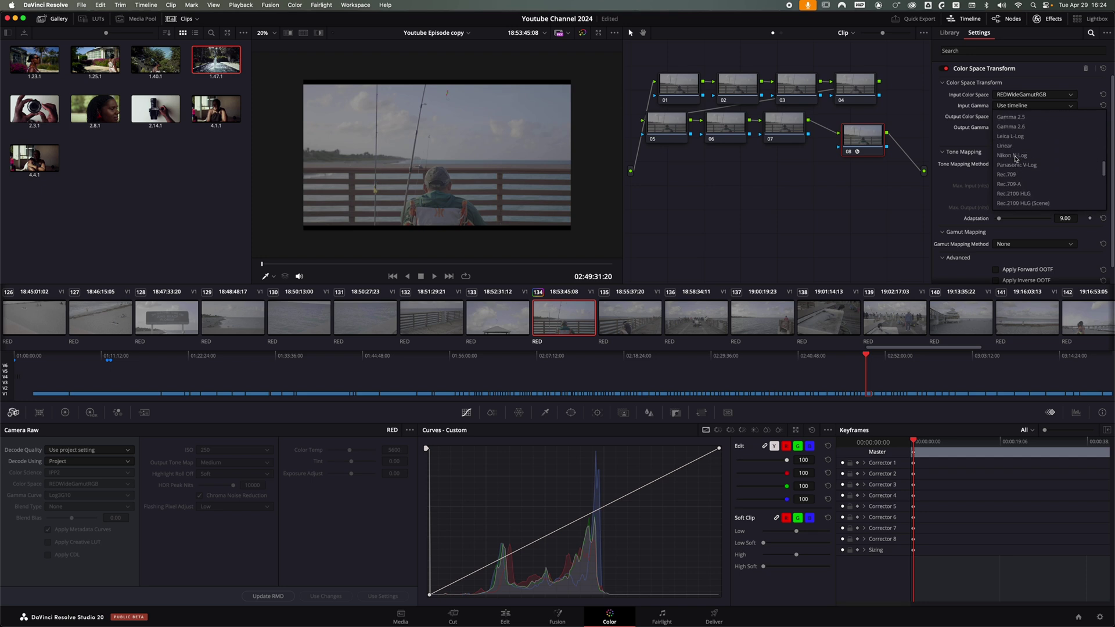
pyautogui.click(1013, 145)
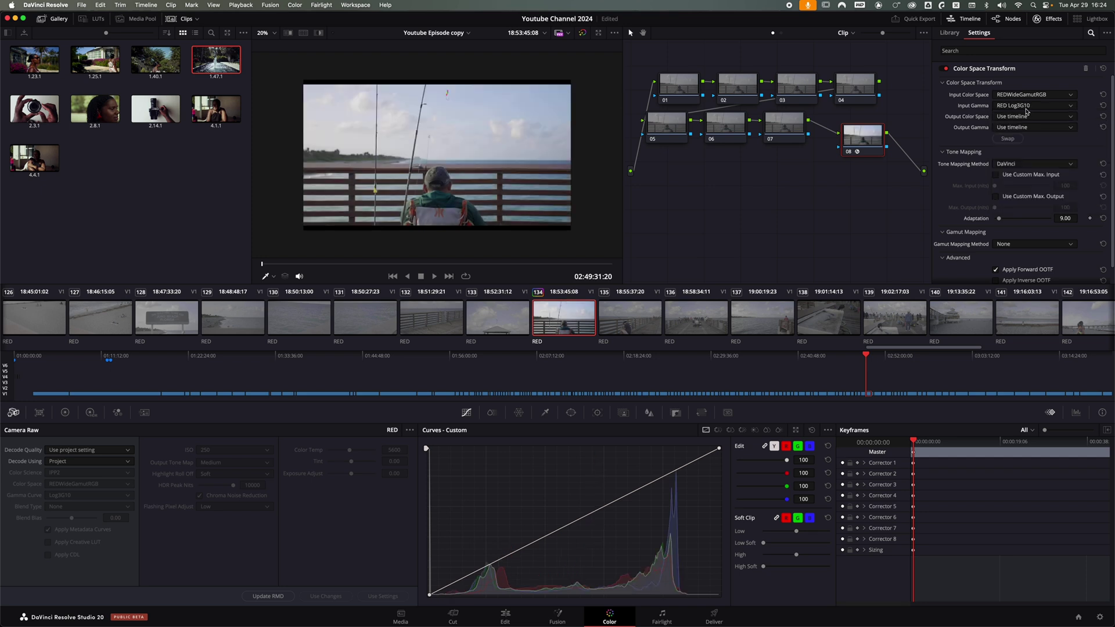
pyautogui.click(849, 152)
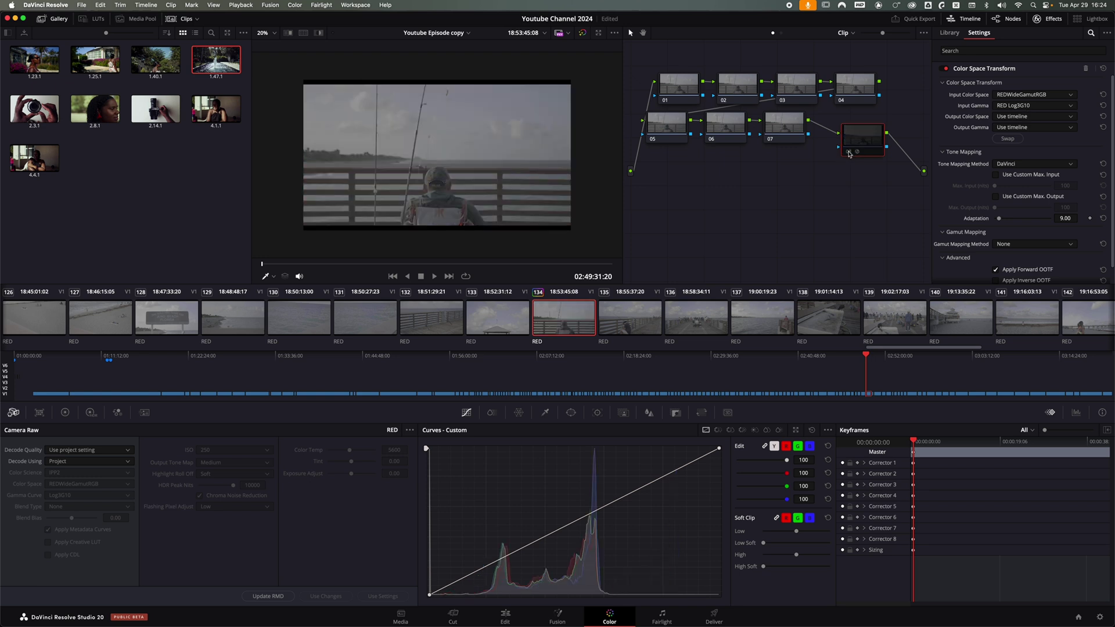
pyautogui.click(849, 152)
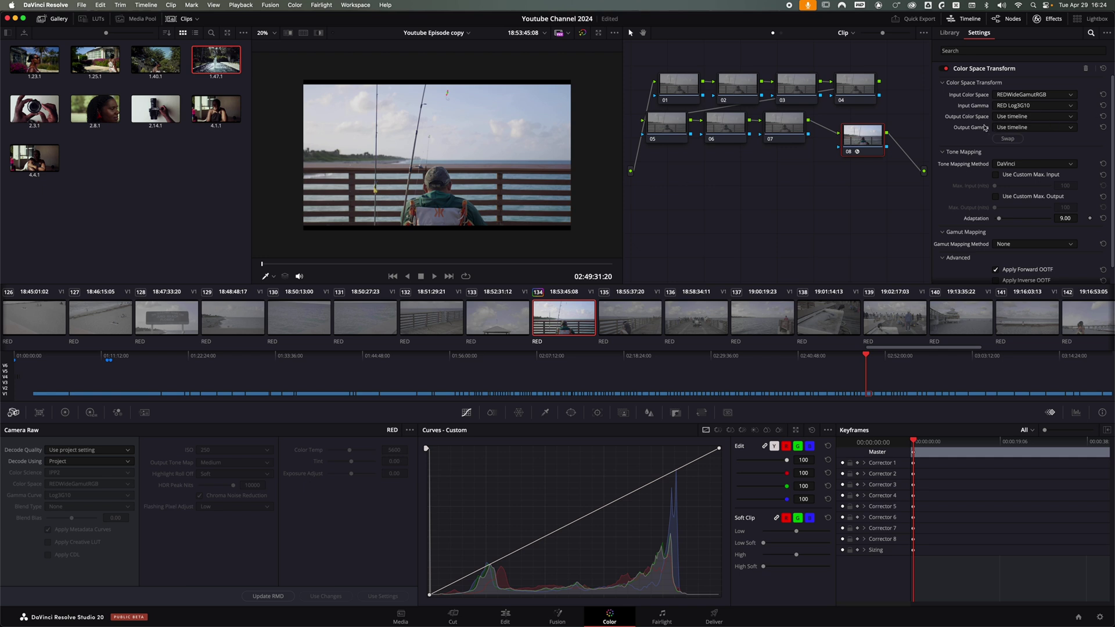
pyautogui.click(1016, 119)
# Set the transform's output colour space to Rec.709 and output gamma to Gamma 2.4.
pyautogui.scroll(-6, 1016, 177)
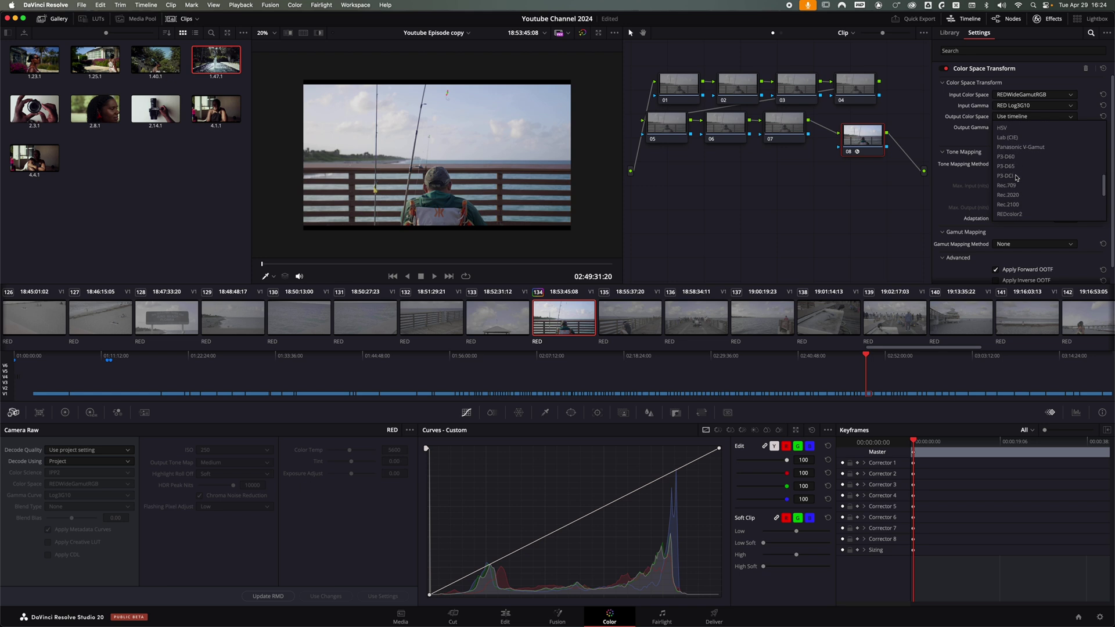
pyautogui.scroll(-1, 1016, 177)
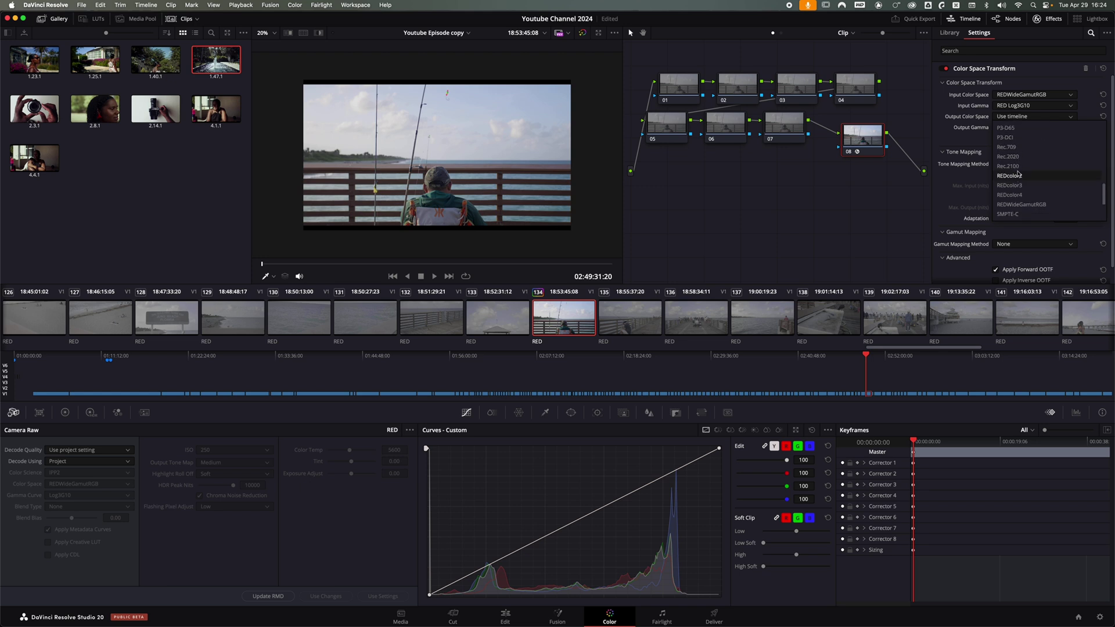
pyautogui.click(1014, 148)
pyautogui.click(1015, 127)
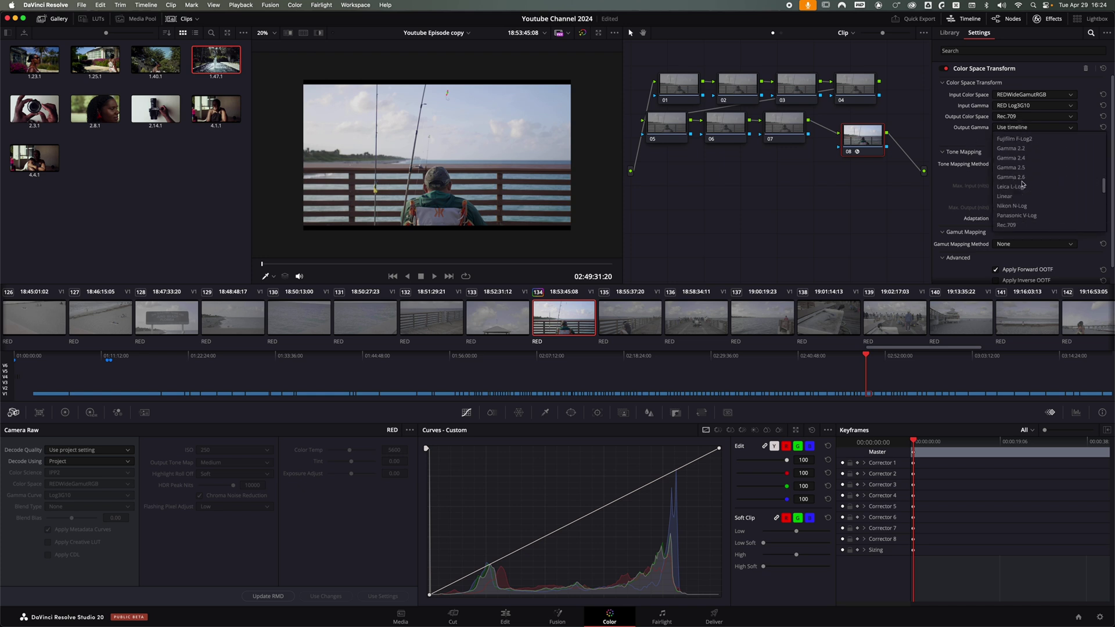
pyautogui.scroll(-2, 1020, 174)
pyautogui.click(1018, 160)
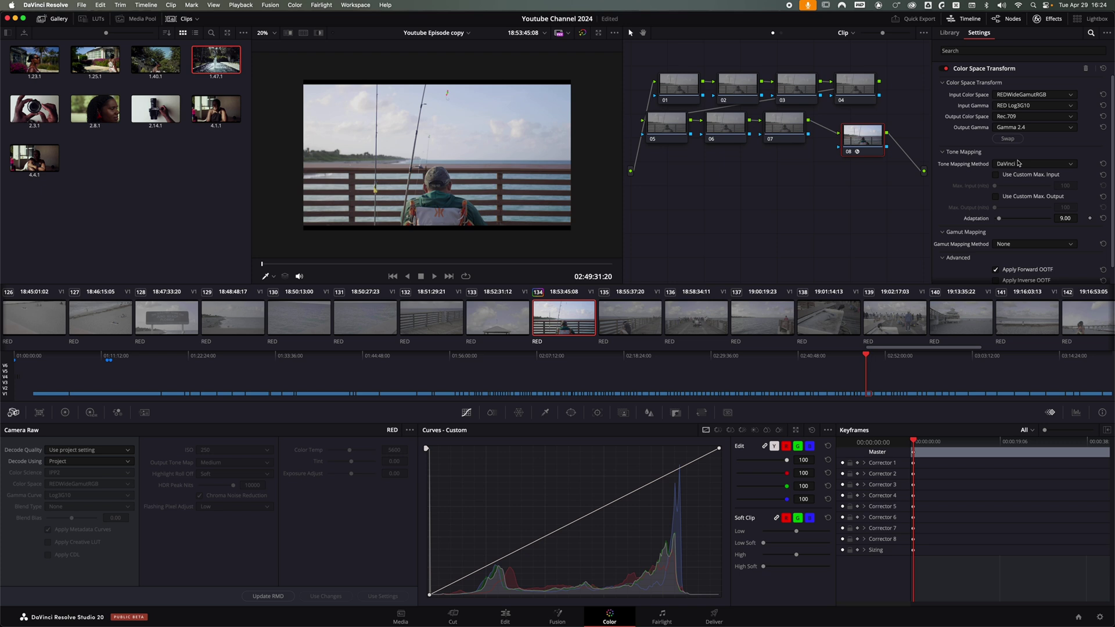
pyautogui.moveTo(859, 136); pyautogui.dragTo(856, 132)
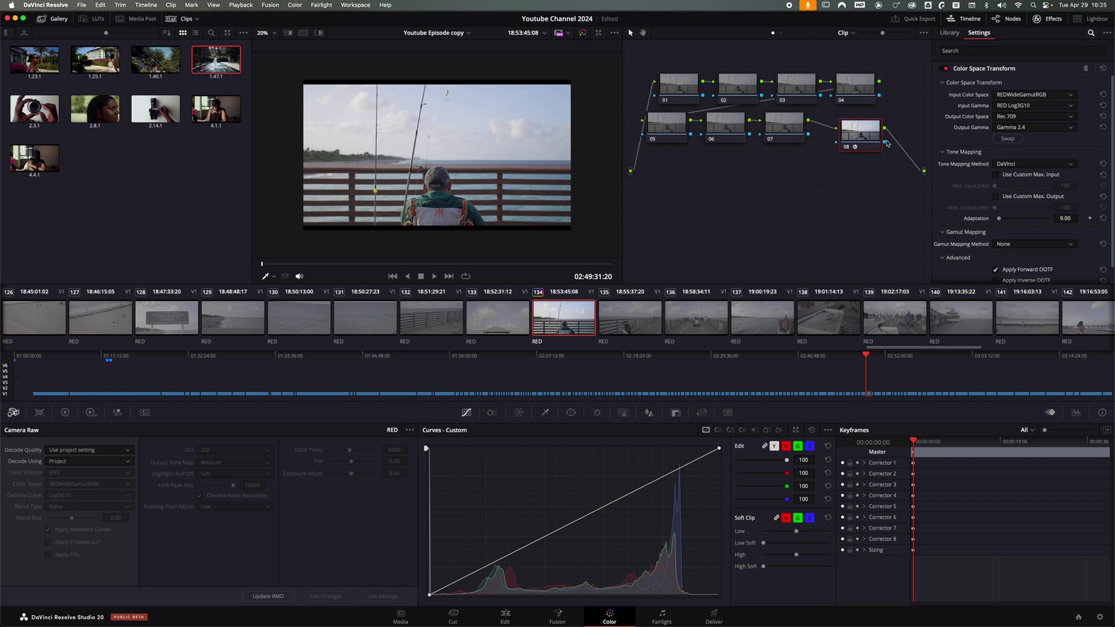
# Label node 08 'CST' and select node 01.
pyautogui.rightClick(867, 130)
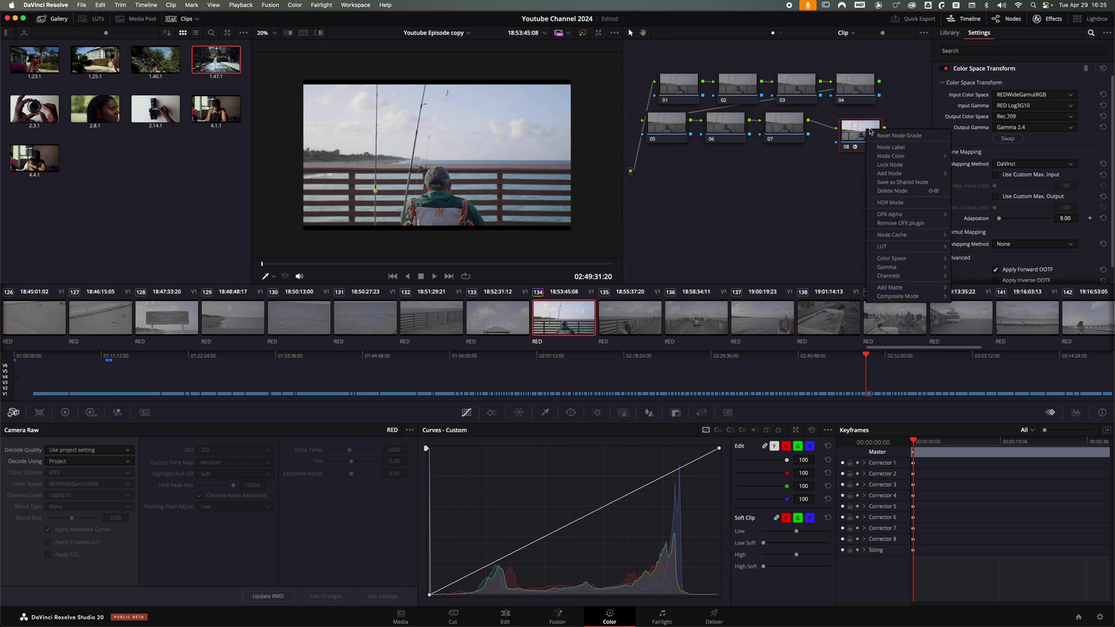
pyautogui.click(901, 148)
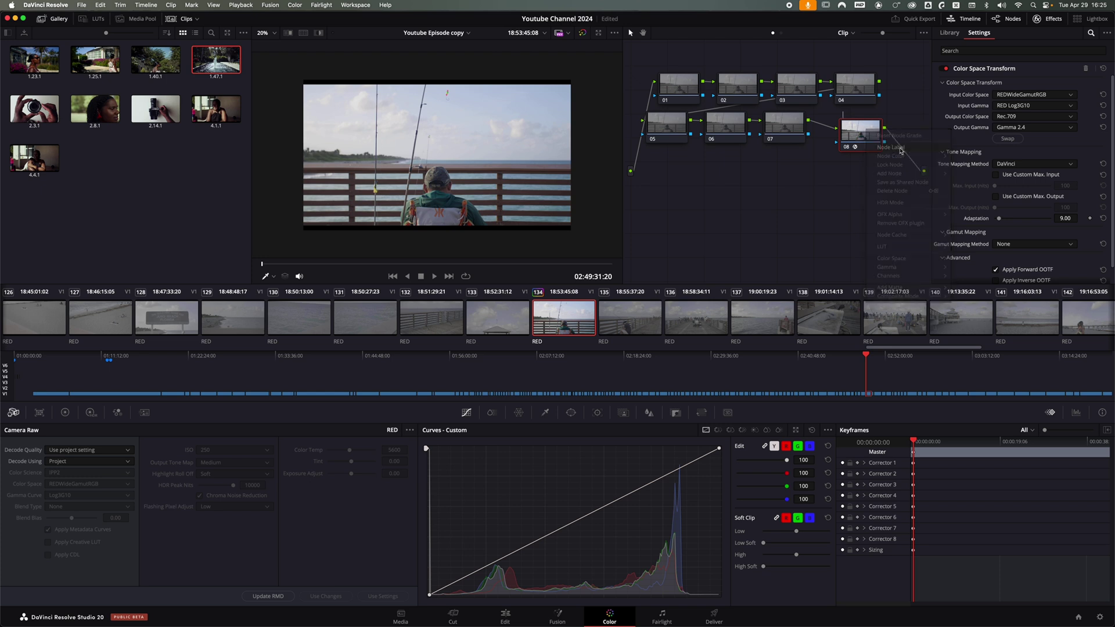
pyautogui.write('CST')
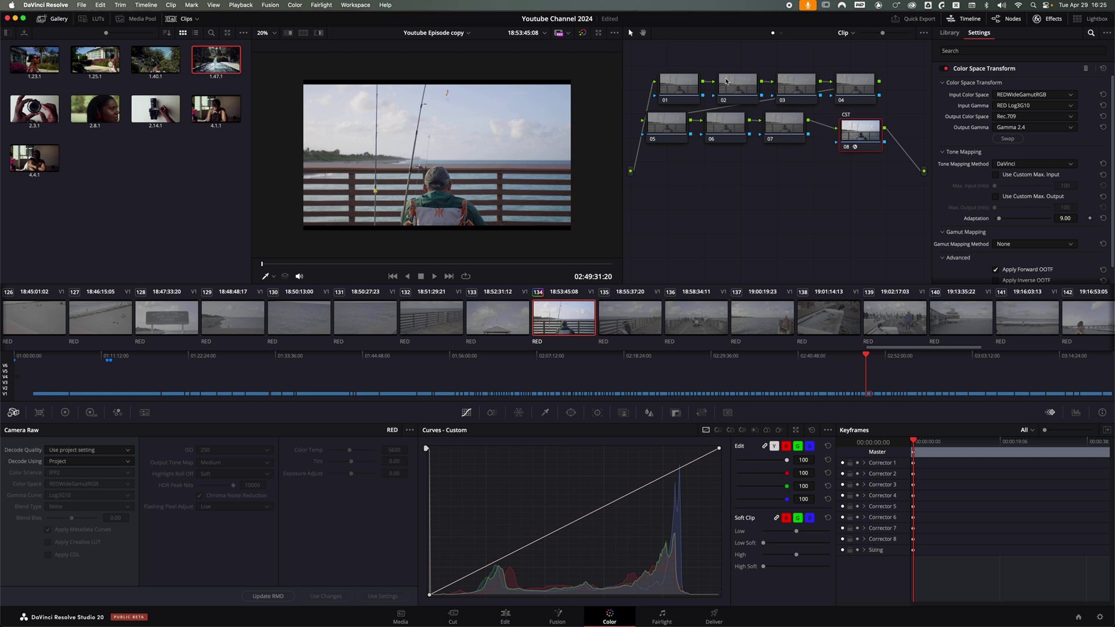
pyautogui.click(676, 89)
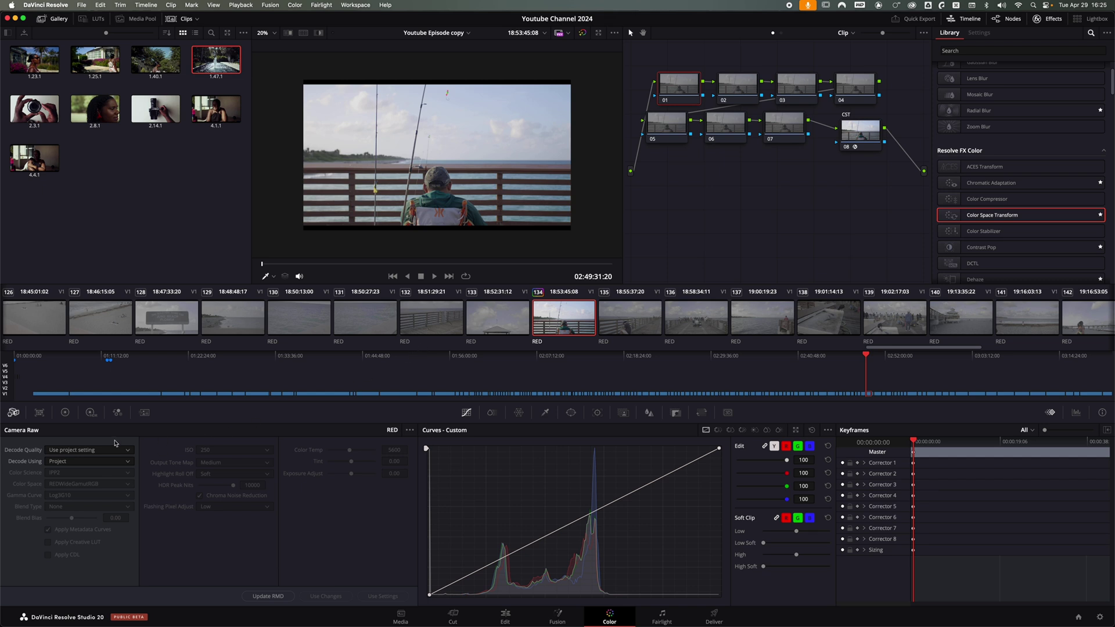
pyautogui.click(59, 462)
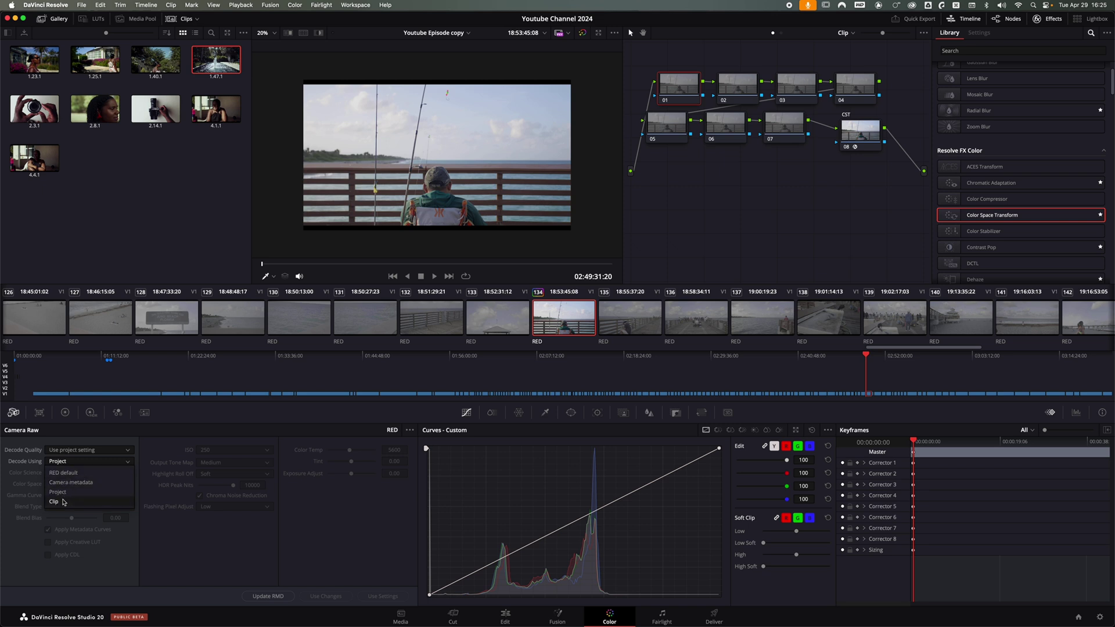
pyautogui.click(64, 502)
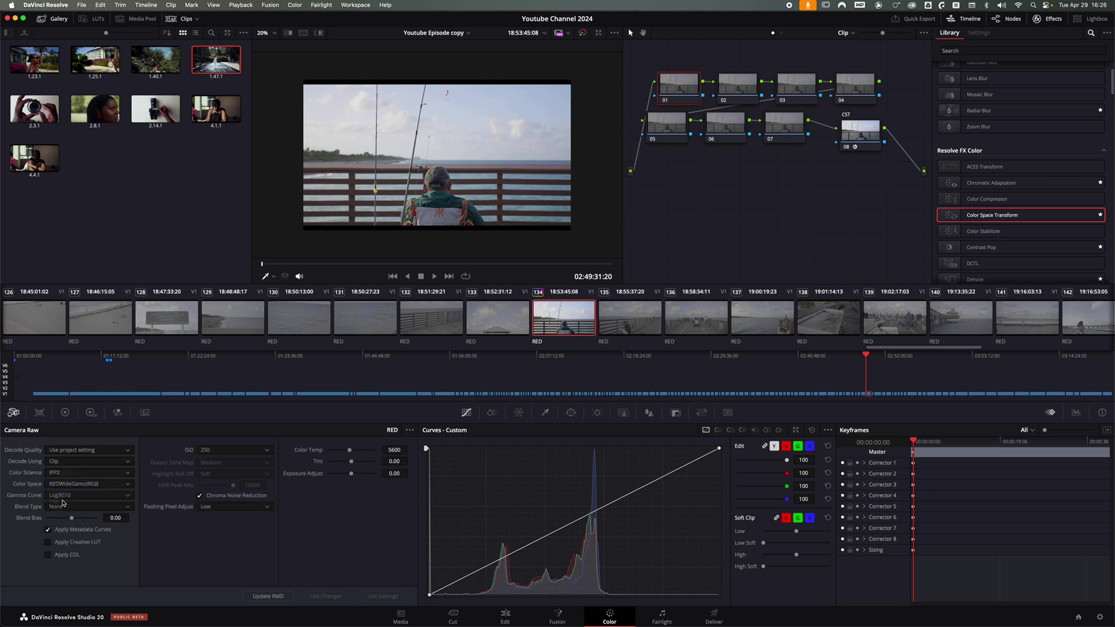
pyautogui.click(208, 451)
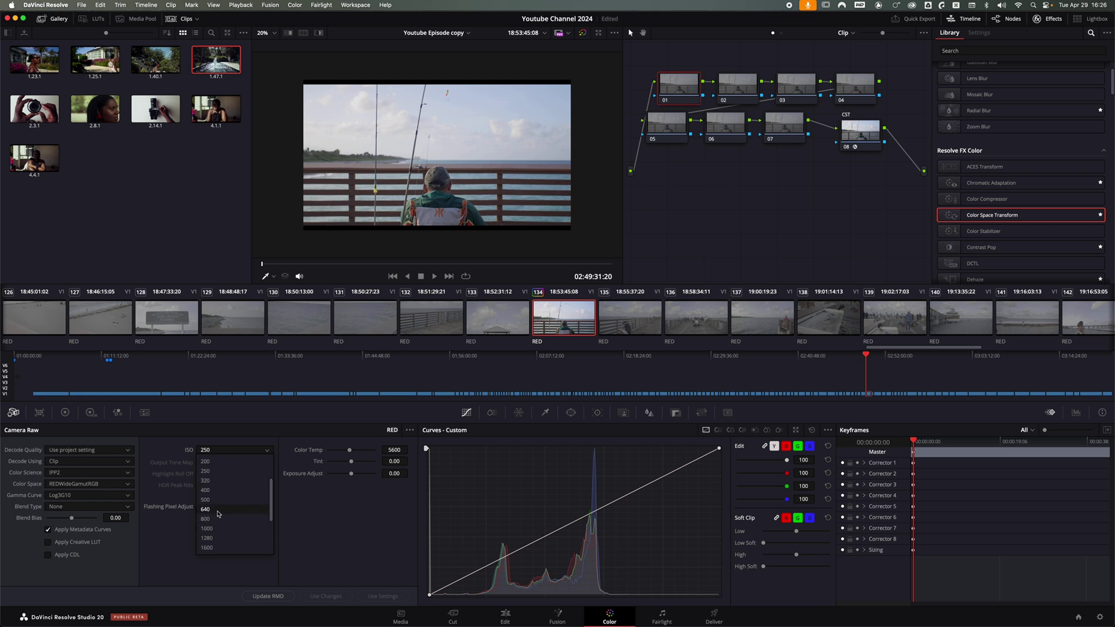
pyautogui.click(217, 512)
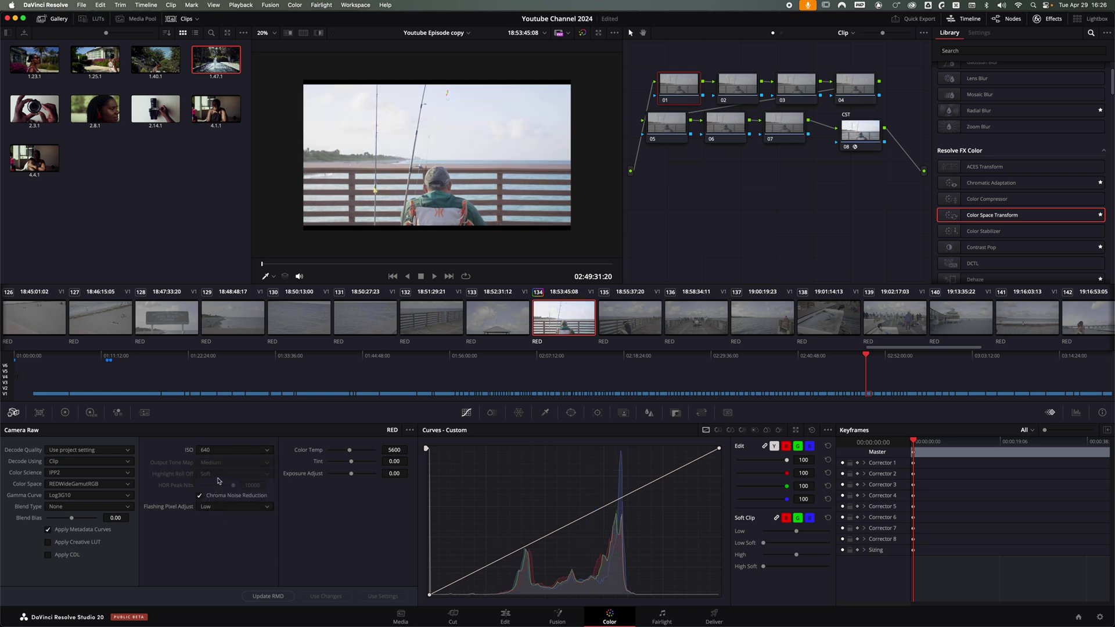
pyautogui.click(219, 450)
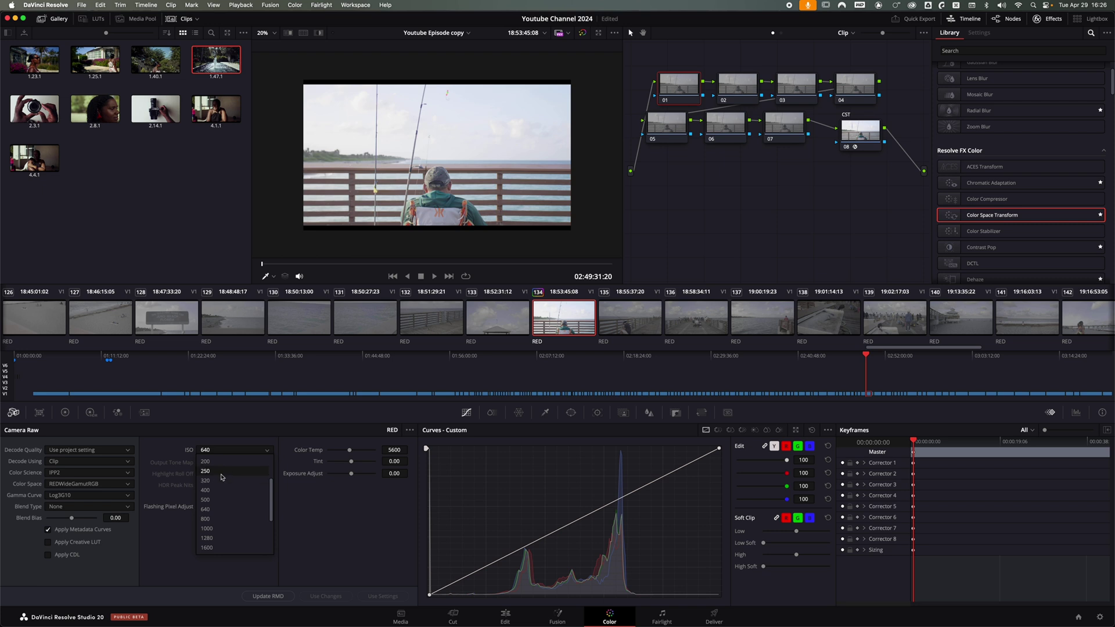
pyautogui.click(222, 476)
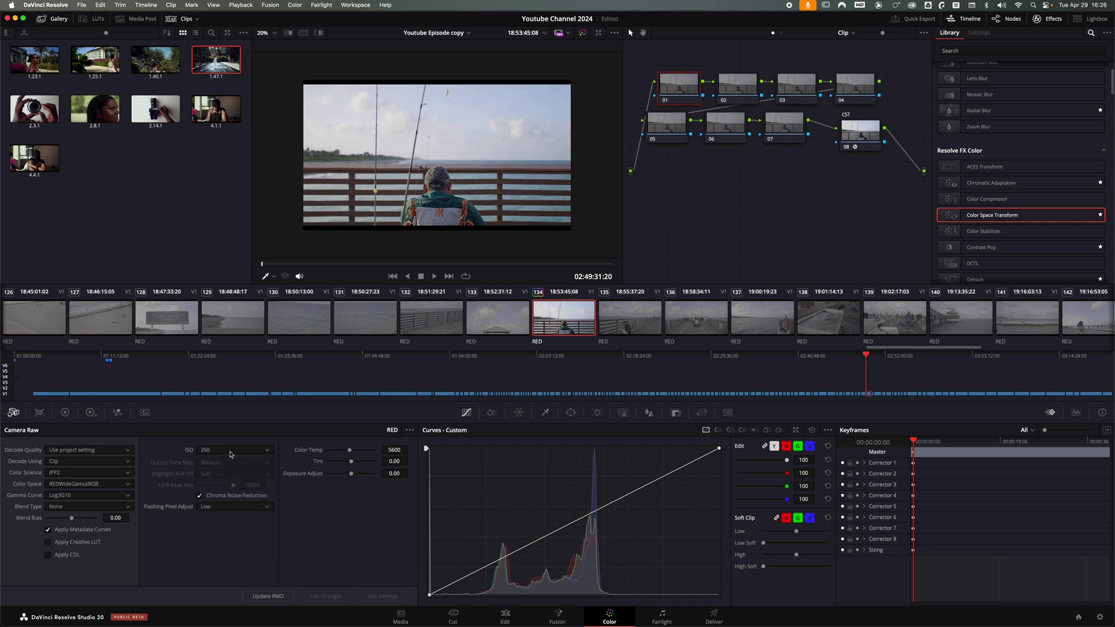
pyautogui.click(230, 451)
pyautogui.click(223, 525)
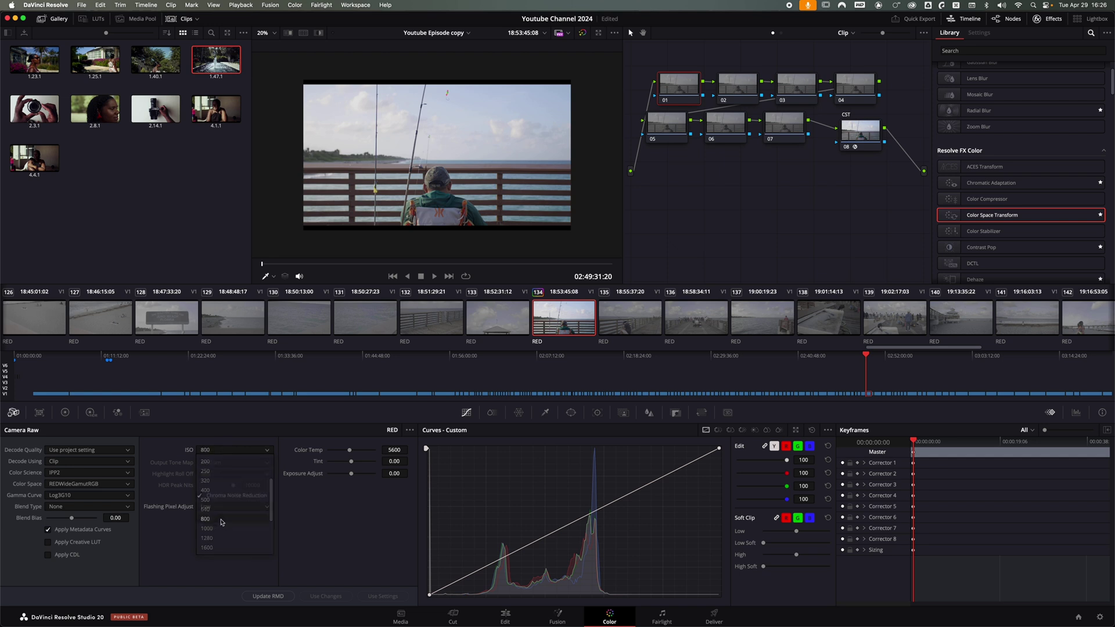
pyautogui.click(231, 453)
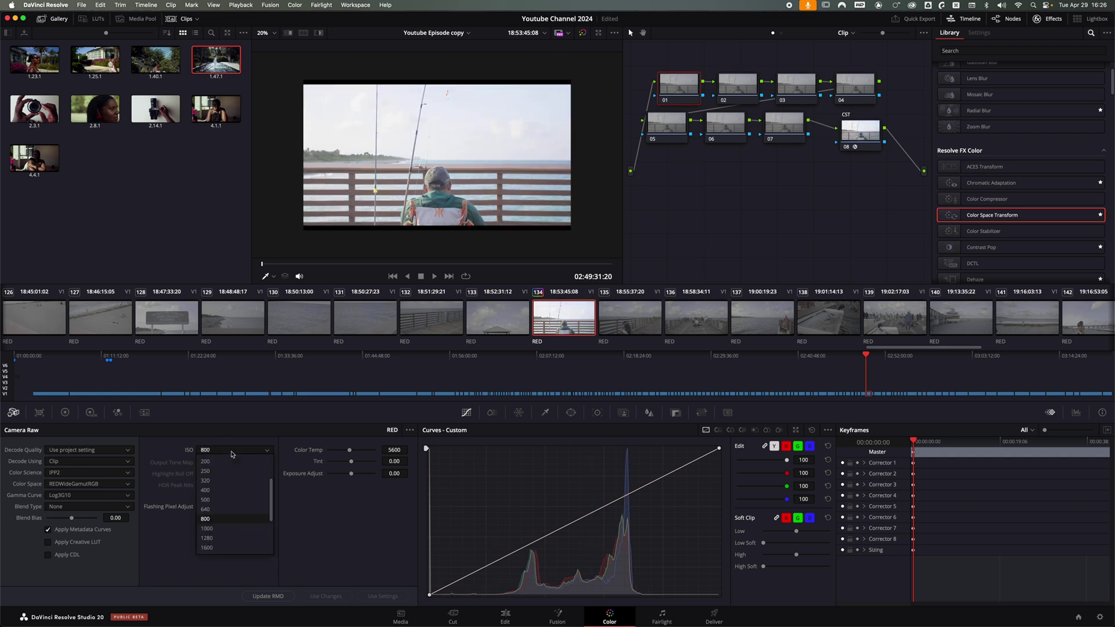
pyautogui.click(217, 475)
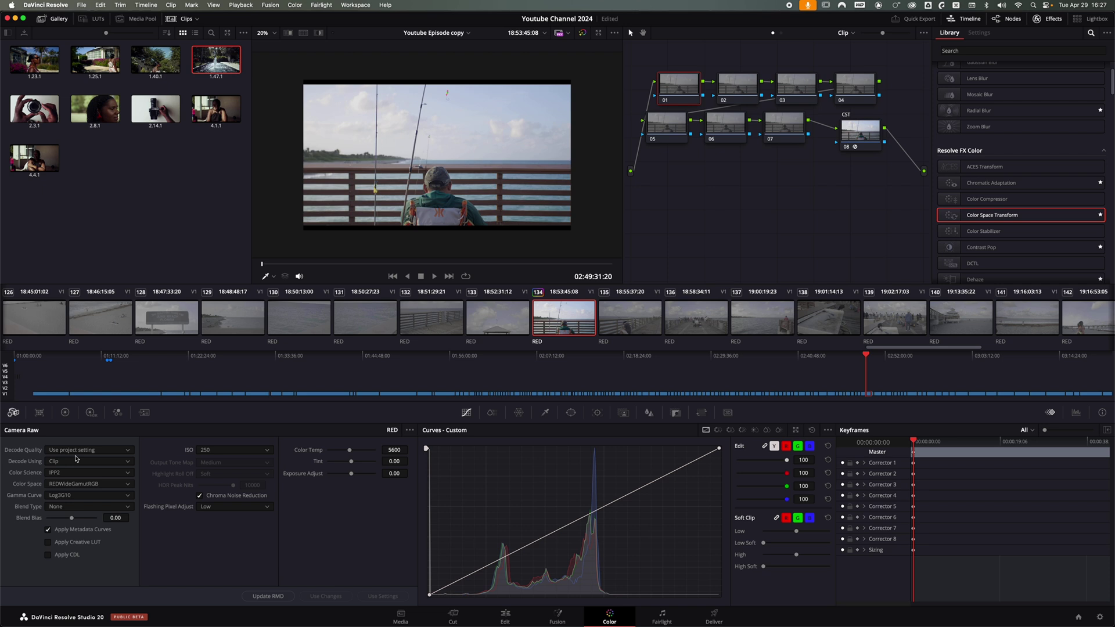
# Raise contrast on node 01 in the Color Wheels, comparing with nodes 01 and 08 bypassed.
pyautogui.click(65, 413)
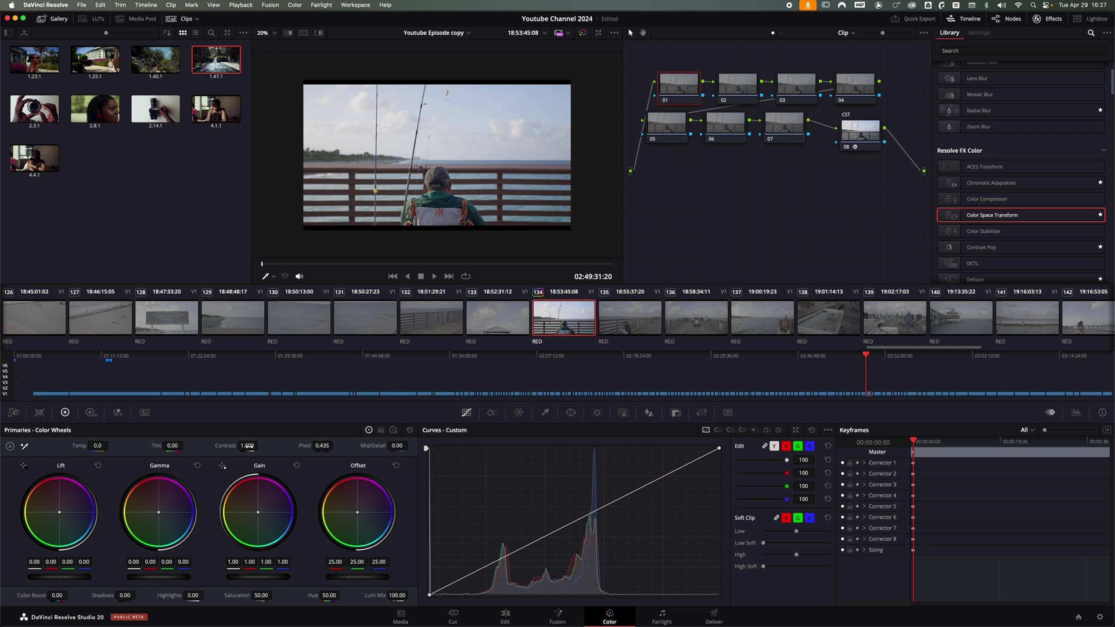
pyautogui.moveTo(248, 446); pyautogui.dragTo(313, 446)
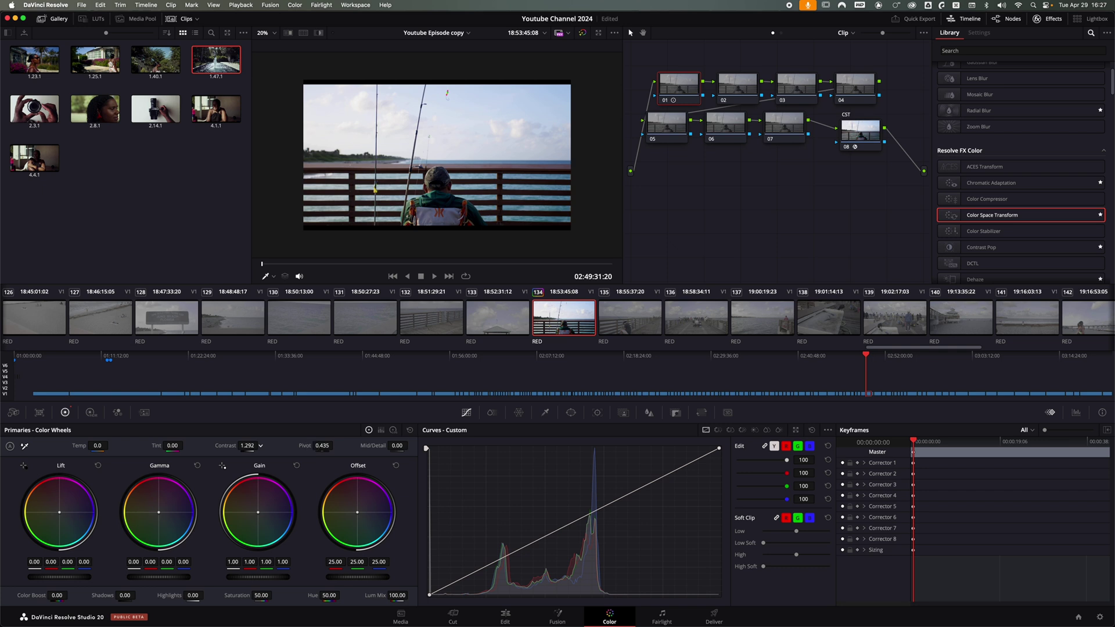
pyautogui.click(665, 101)
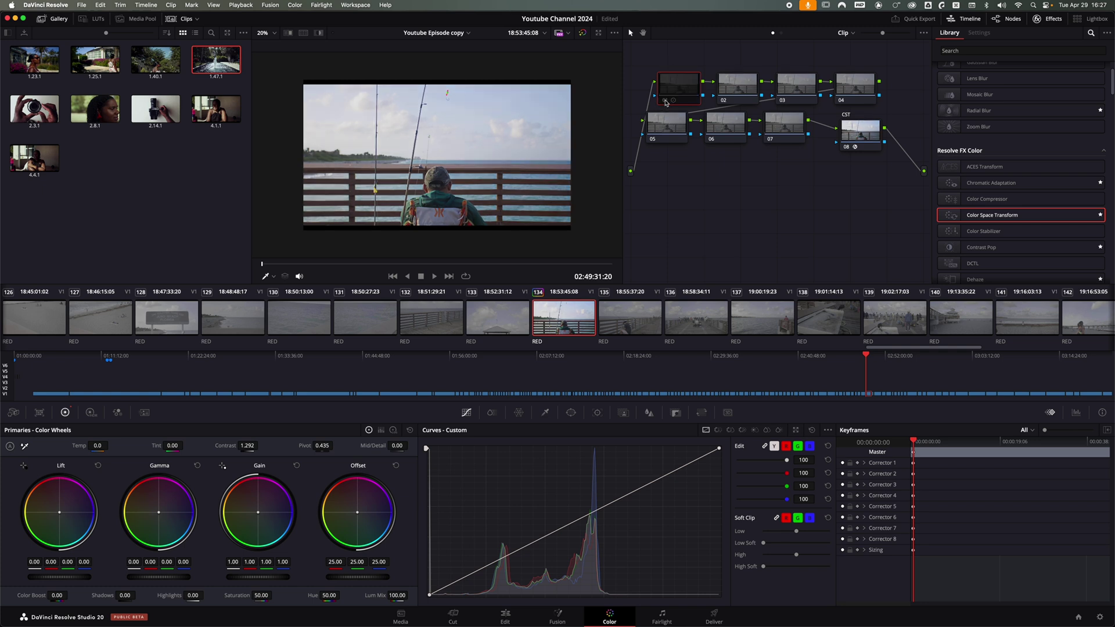
pyautogui.click(847, 147)
pyautogui.click(847, 147)
pyautogui.click(665, 101)
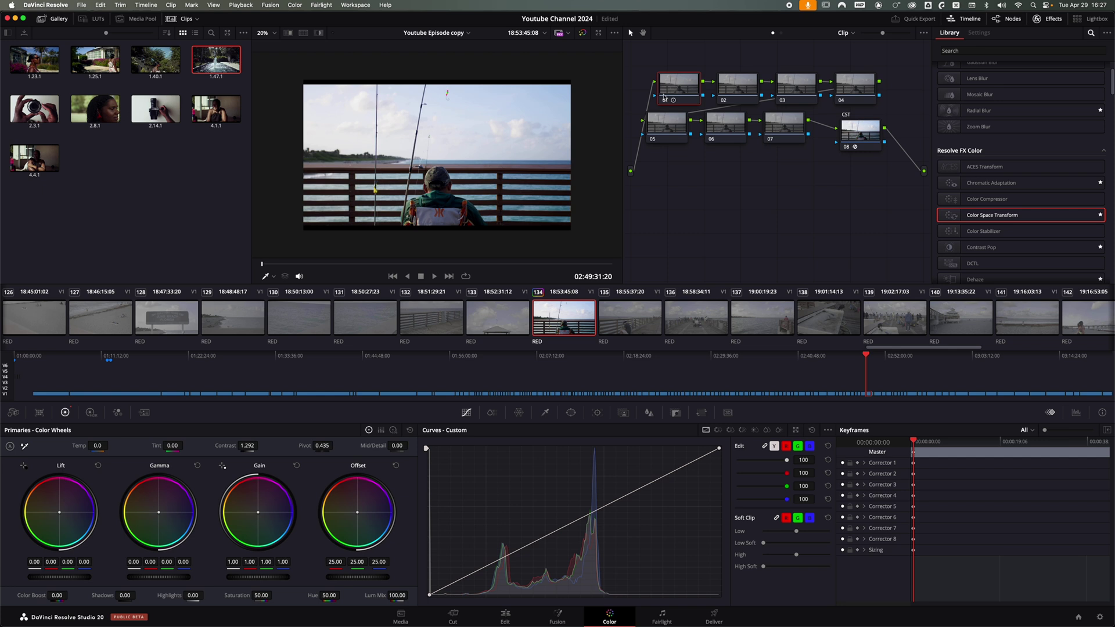
pyautogui.moveTo(668, 91); pyautogui.dragTo(662, 90)
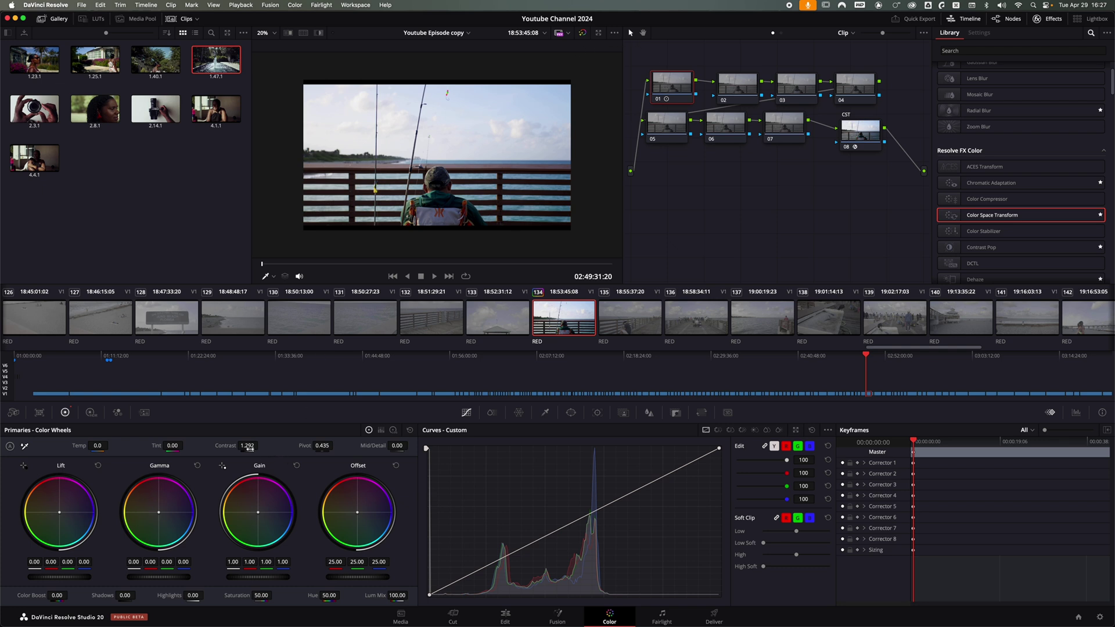
# Reset contrast, deepen the curve's black point, then raise contrast to 1.336.
pyautogui.doubleClick(223, 446)
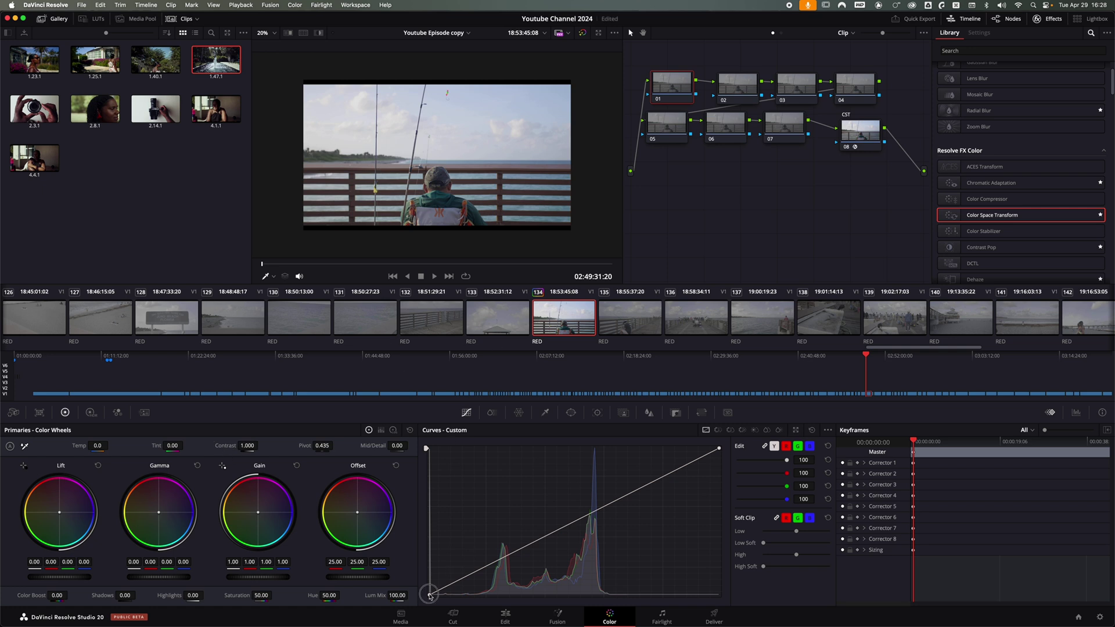
pyautogui.moveTo(429, 594)
pyautogui.mouseDown()
pyautogui.moveTo(460, 601)
pyautogui.moveTo(426, 603)
pyautogui.mouseUp()
pyautogui.moveTo(242, 446); pyautogui.dragTo(308, 446)
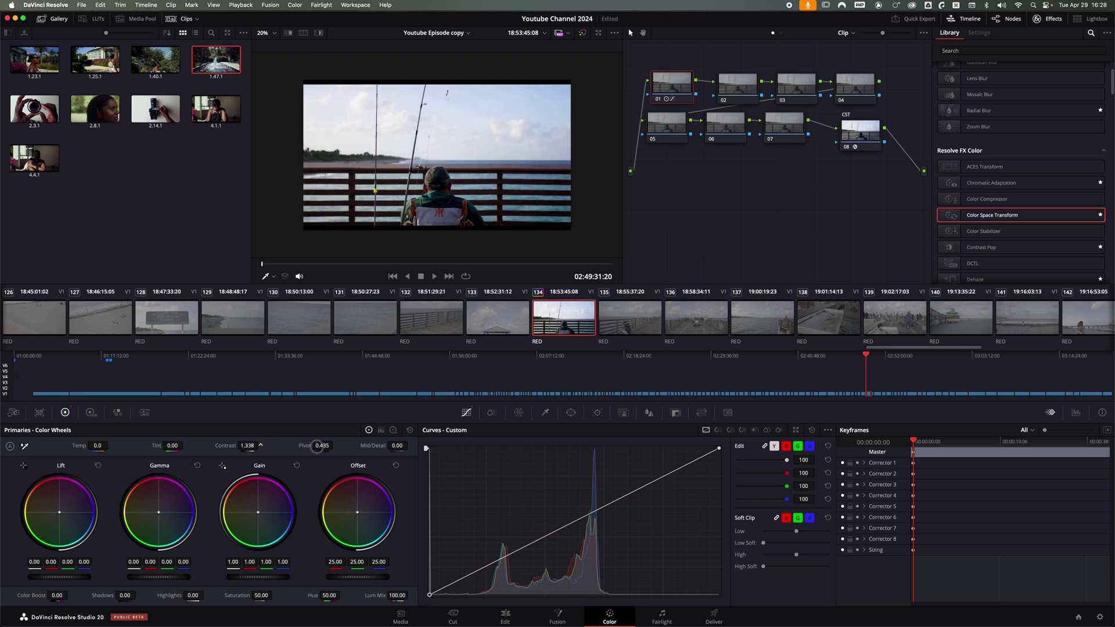
pyautogui.moveTo(623, 145); pyautogui.dragTo(662, 145)
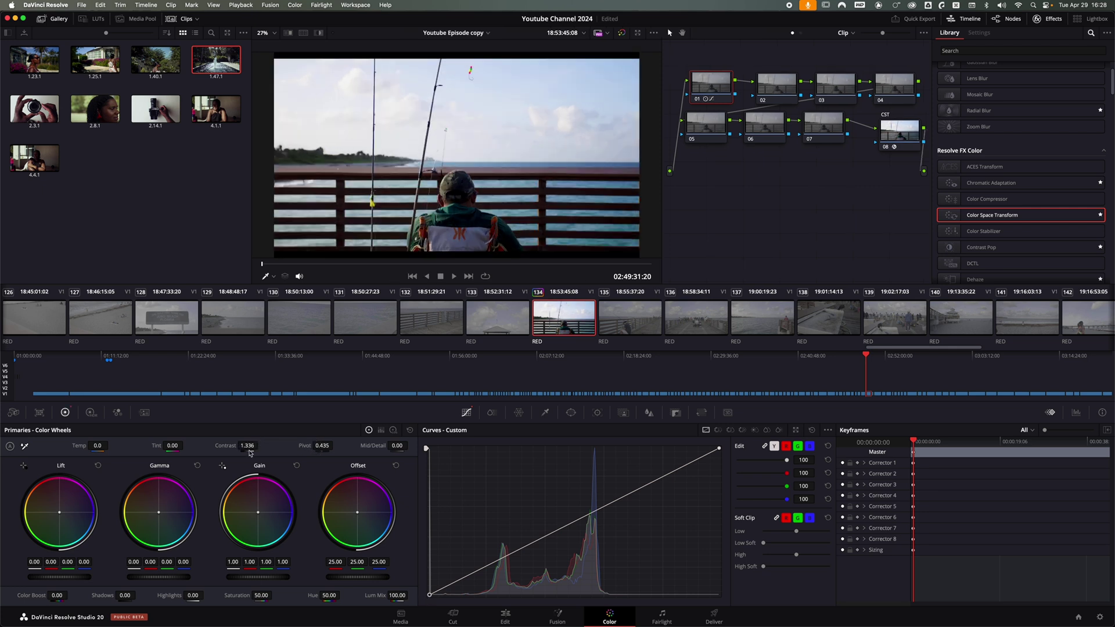
# Label node 01 'CONTRAST'.
pyautogui.press('super+d')
pyautogui.press('super+d')
pyautogui.rightClick(710, 87)
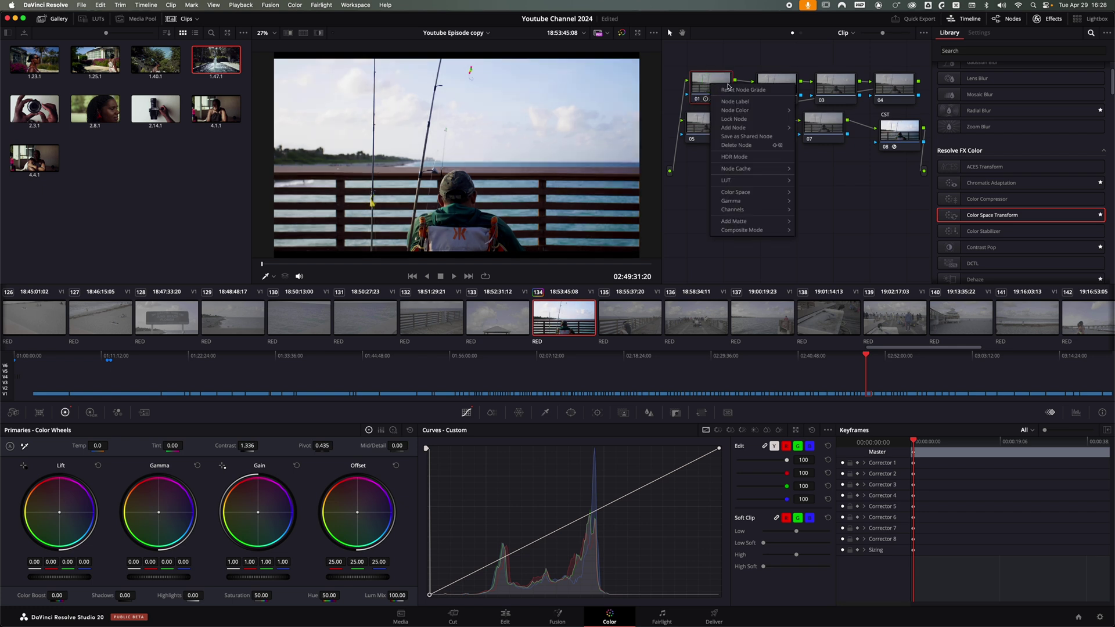
pyautogui.press('Escape')
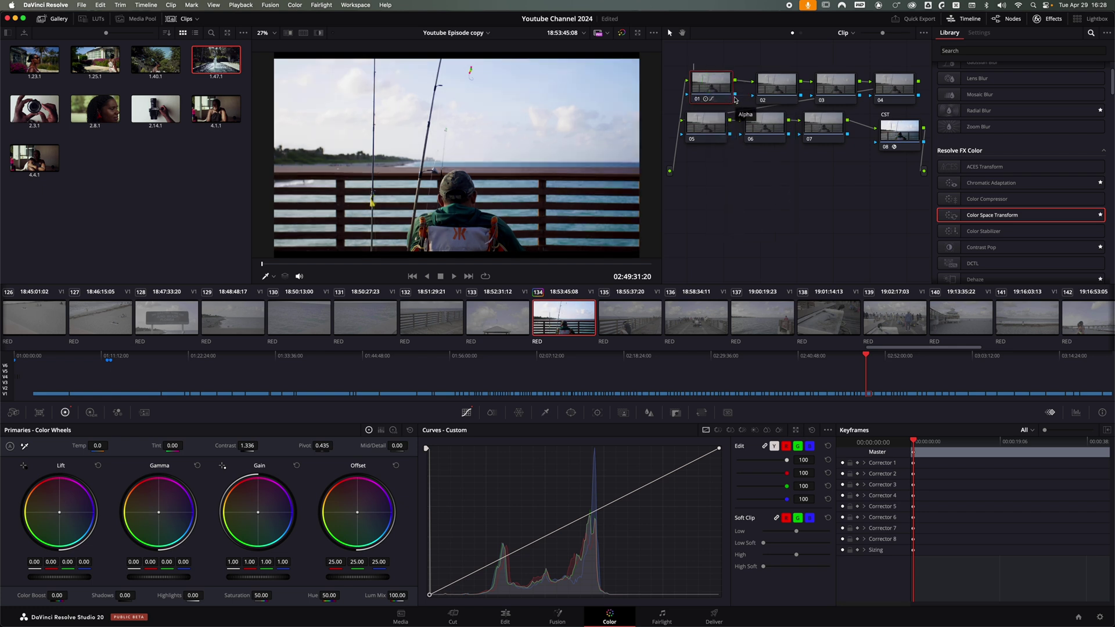
pyautogui.write('CONTRAST')
pyautogui.press('Return')
# Reset node 01's custom curve and compare the node off and on.
pyautogui.click(777, 79)
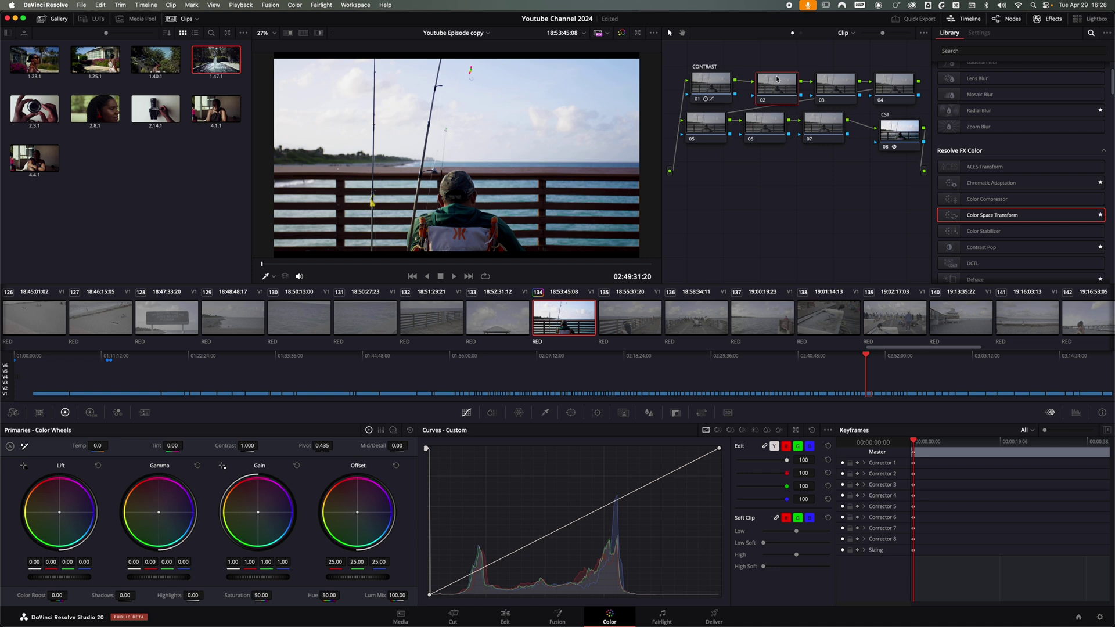
pyautogui.click(702, 88)
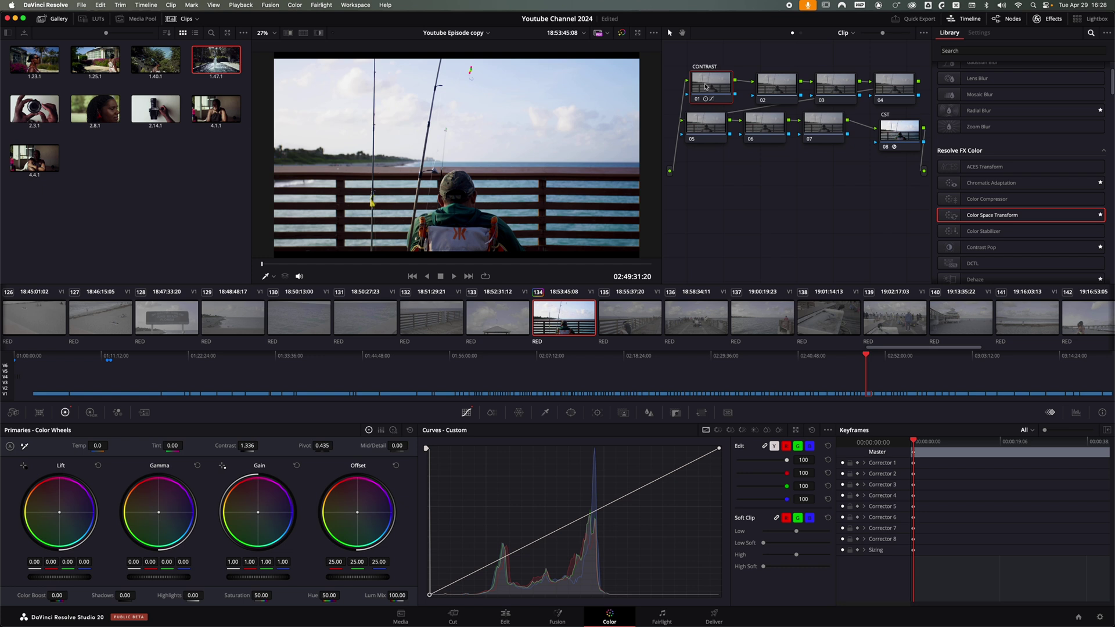
pyautogui.click(784, 84)
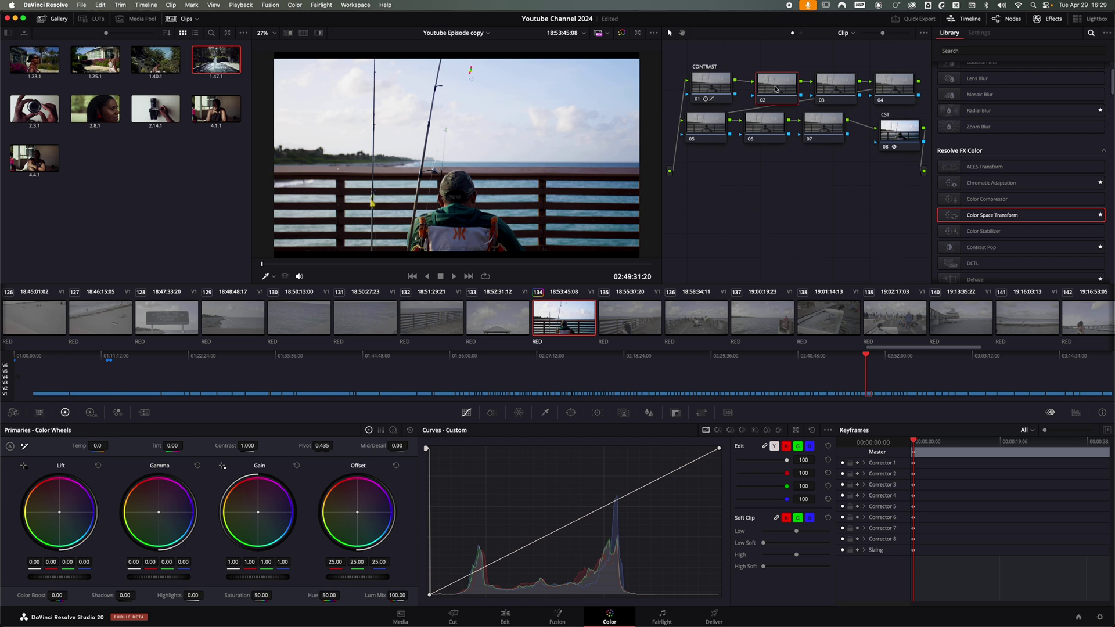
pyautogui.click(709, 89)
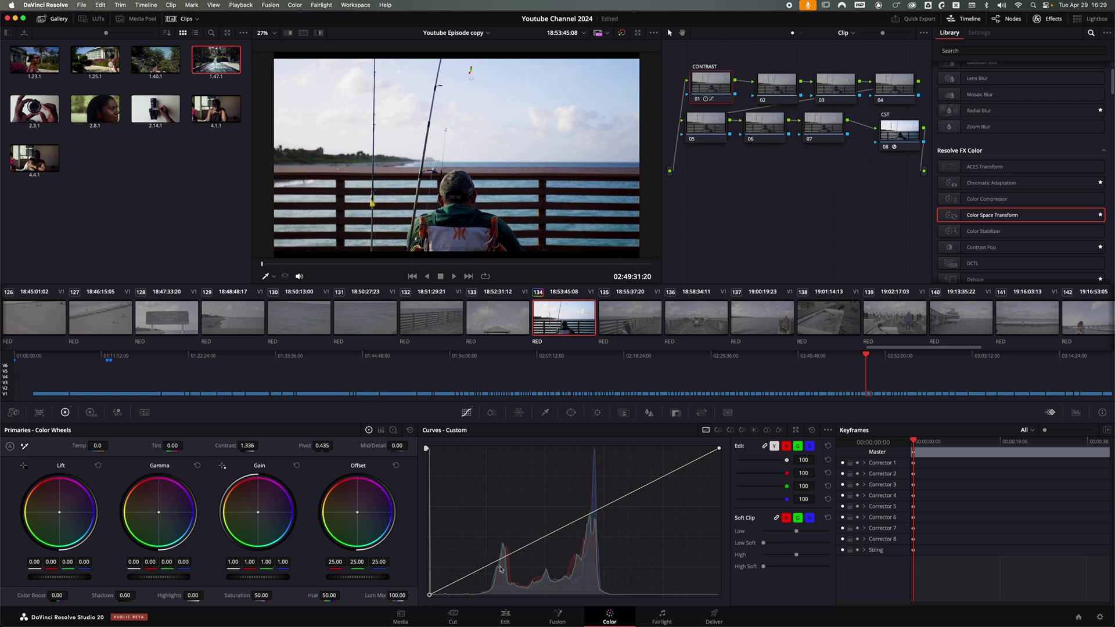
pyautogui.click(812, 433)
pyautogui.click(697, 98)
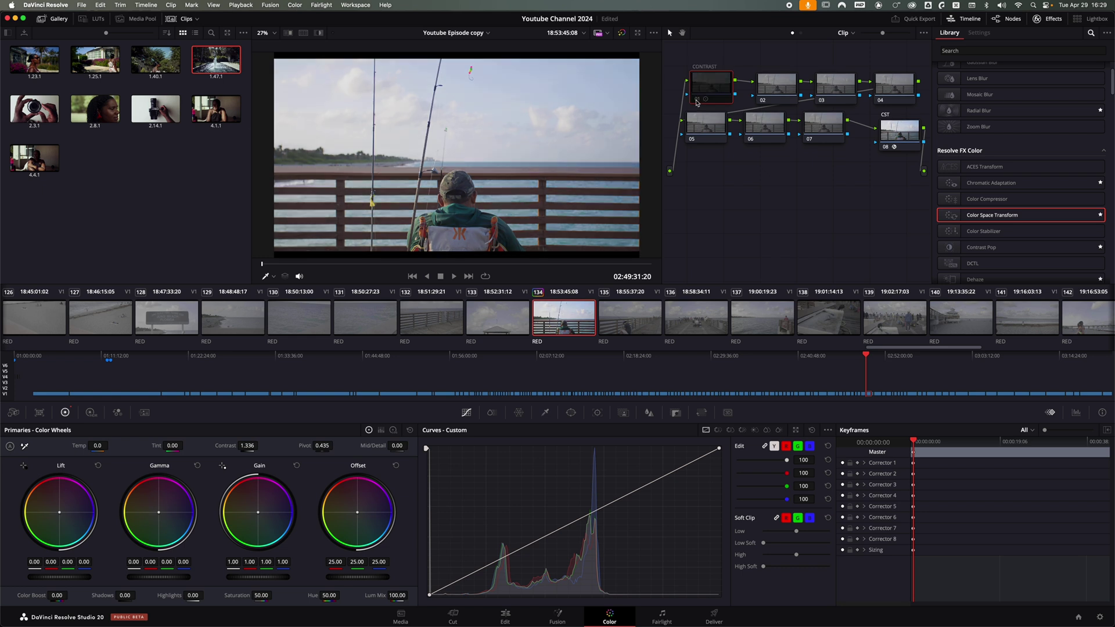
pyautogui.click(697, 100)
pyautogui.click(697, 99)
pyautogui.click(697, 100)
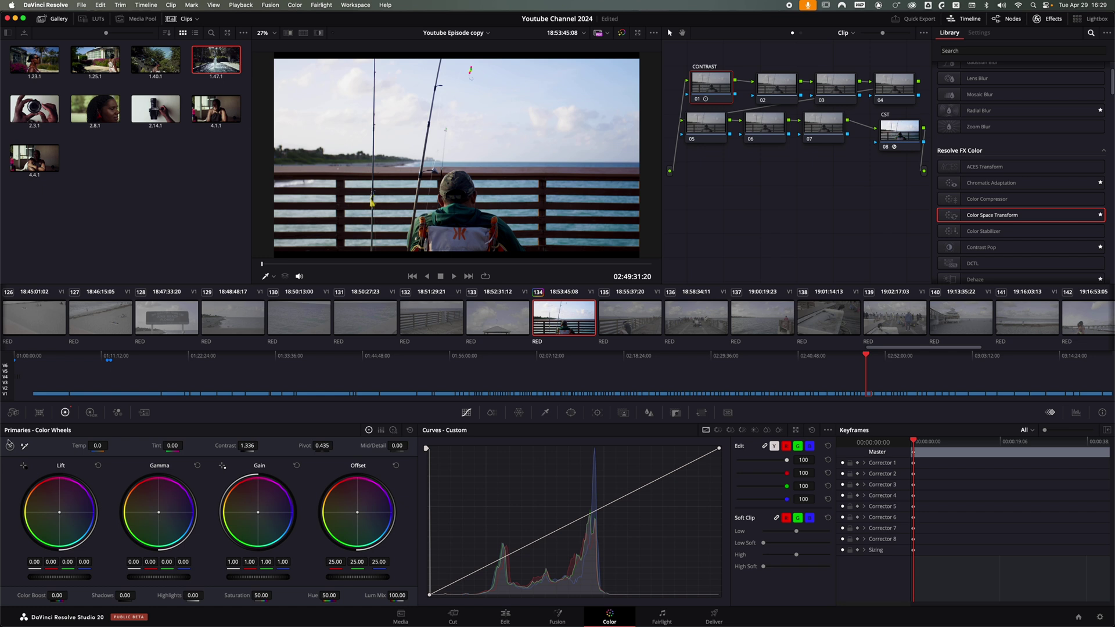
# On node 02, warm the Temp to 280 and raise Saturation to 60.20.
pyautogui.click(771, 91)
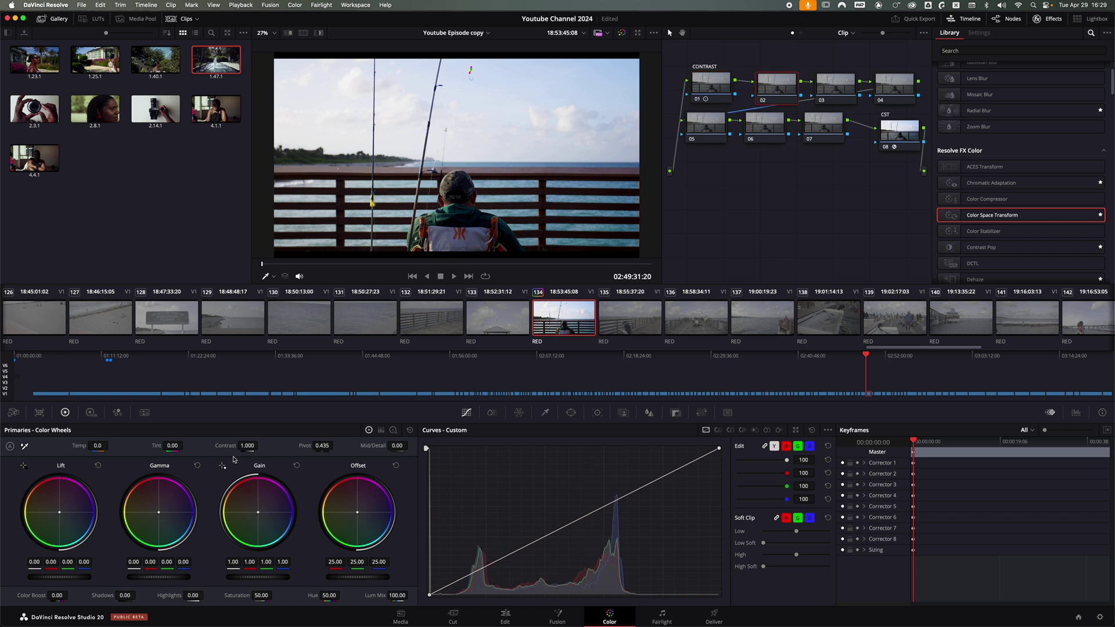
pyautogui.moveTo(98, 445); pyautogui.dragTo(106, 445)
pyautogui.moveTo(109, 446); pyautogui.dragTo(109, 446)
pyautogui.moveTo(262, 595); pyautogui.dragTo(281, 596)
# Bypass the grades briefly to compare with the original, then select node 03.
pyautogui.click(622, 33)
pyautogui.click(622, 33)
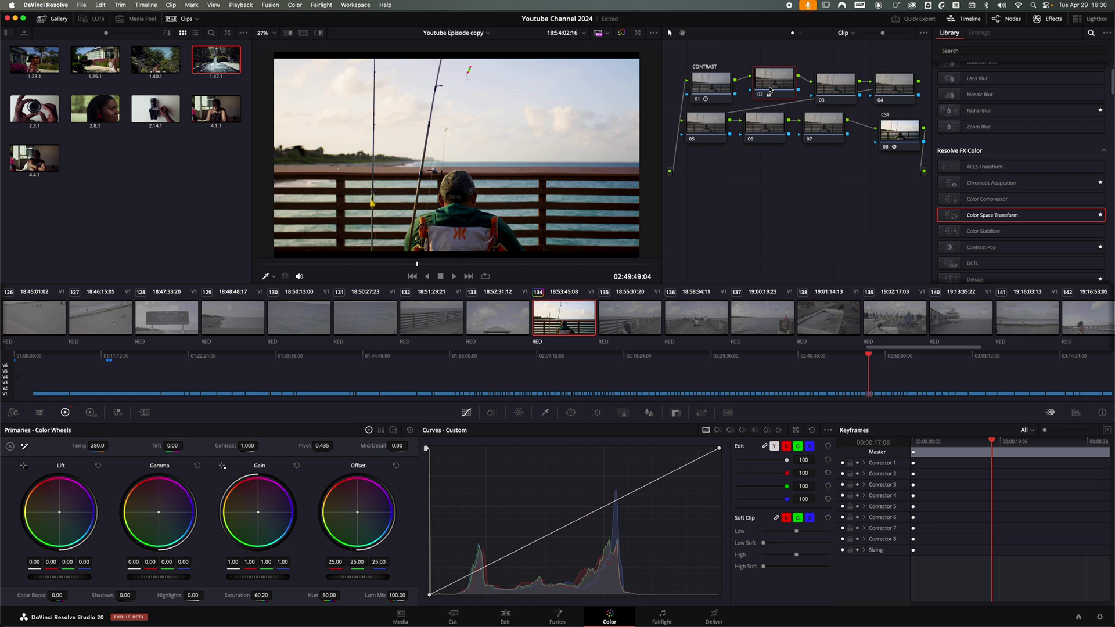
pyautogui.click(828, 79)
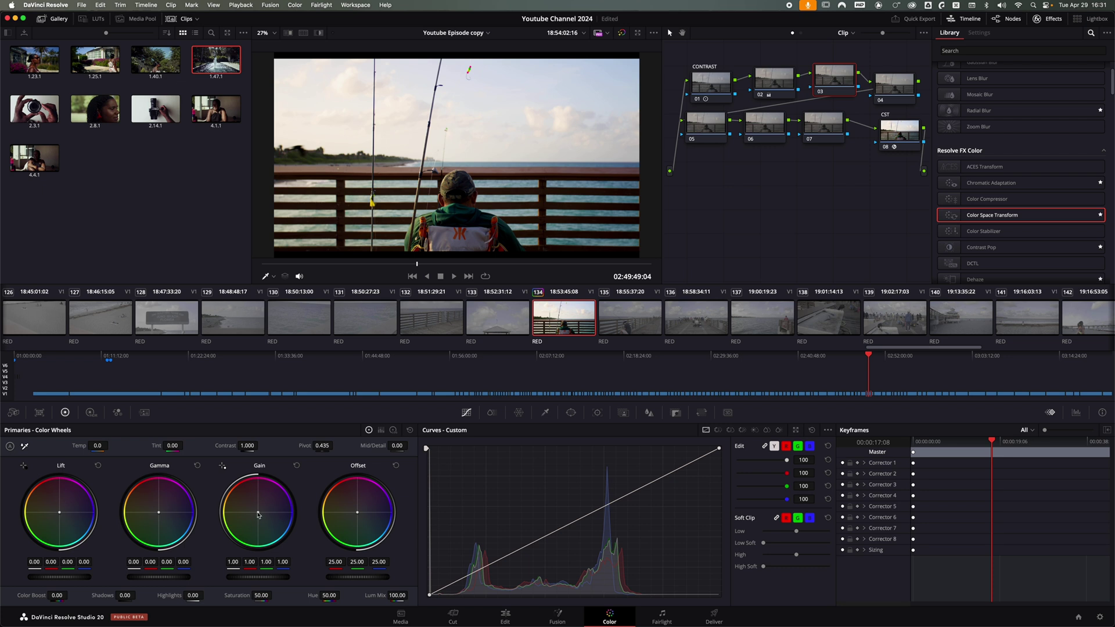
# Lower node 03's red and blue gain to 0.98, and fine-tune gamma and lift (lift blue -0.01).
pyautogui.moveTo(256, 520); pyautogui.dragTo(254, 515)
pyautogui.moveTo(159, 514); pyautogui.dragTo(167, 514)
pyautogui.moveTo(60, 511); pyautogui.dragTo(58, 512)
# Toggle the grade bypass to compare before and after, then select node 04.
pyautogui.click(622, 33)
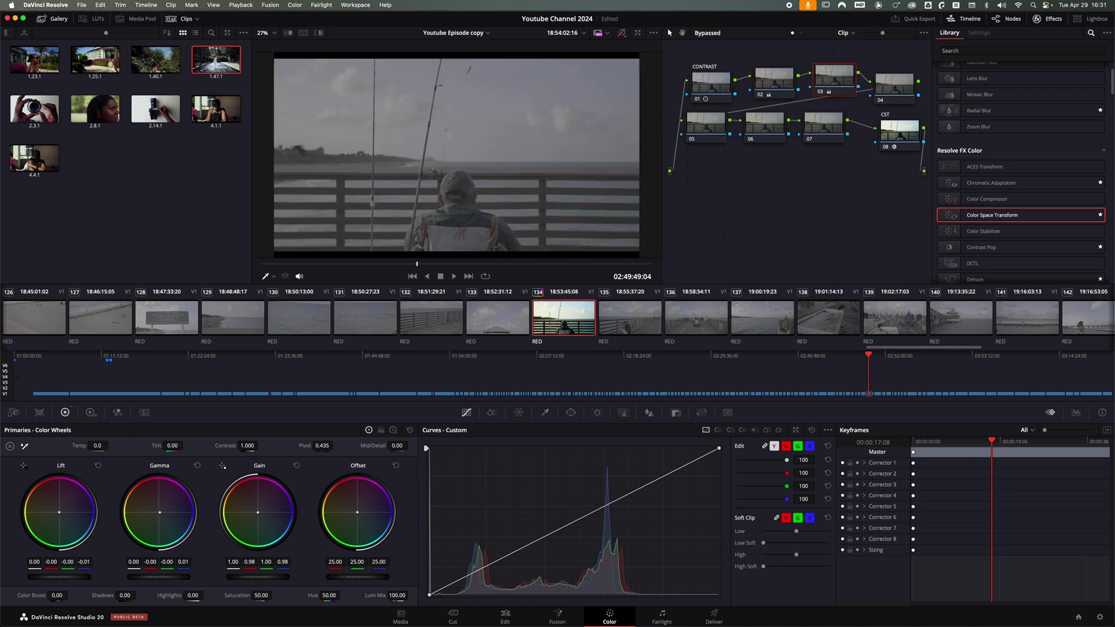
pyautogui.click(622, 34)
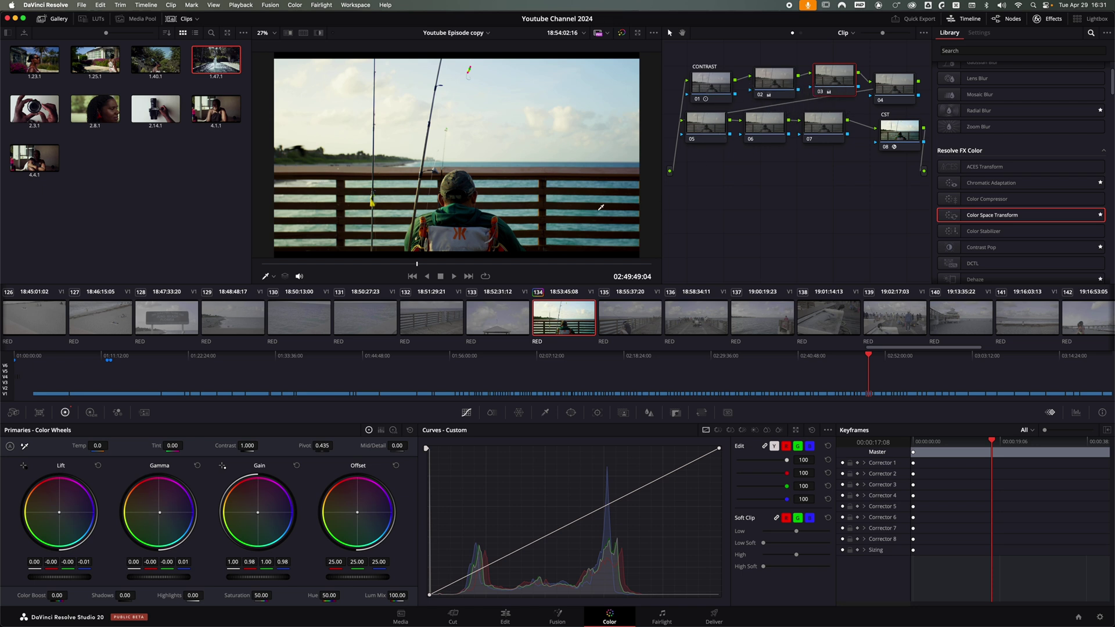
pyautogui.click(898, 87)
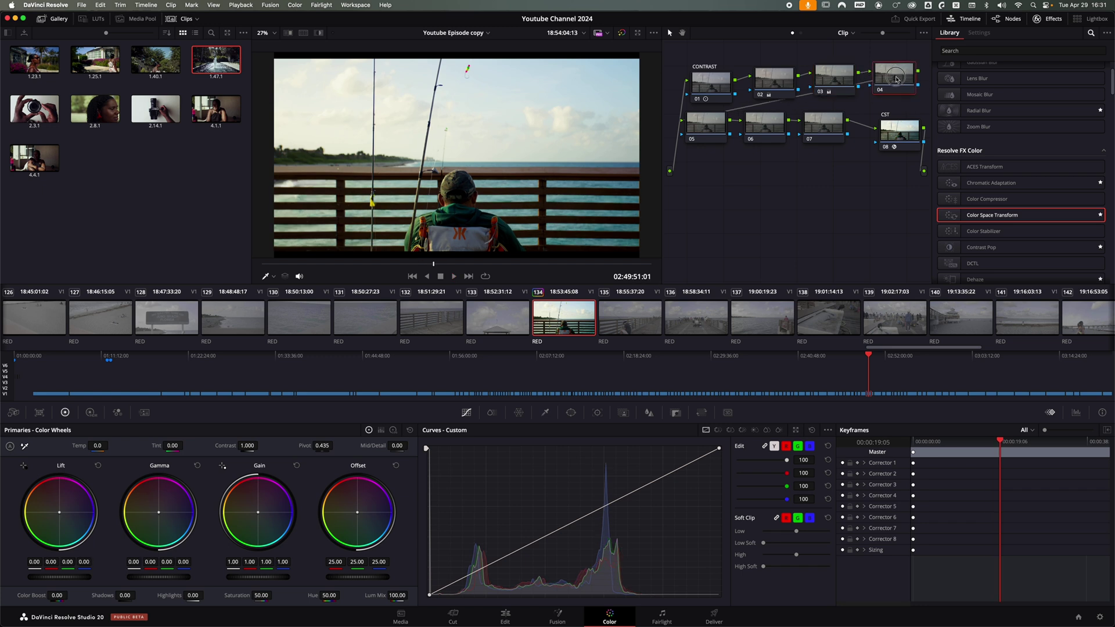
# Set the viewer zoom to fit the whole image.
pyautogui.scroll(2, 1013, 199)
pyautogui.scroll(2, 421, 137)
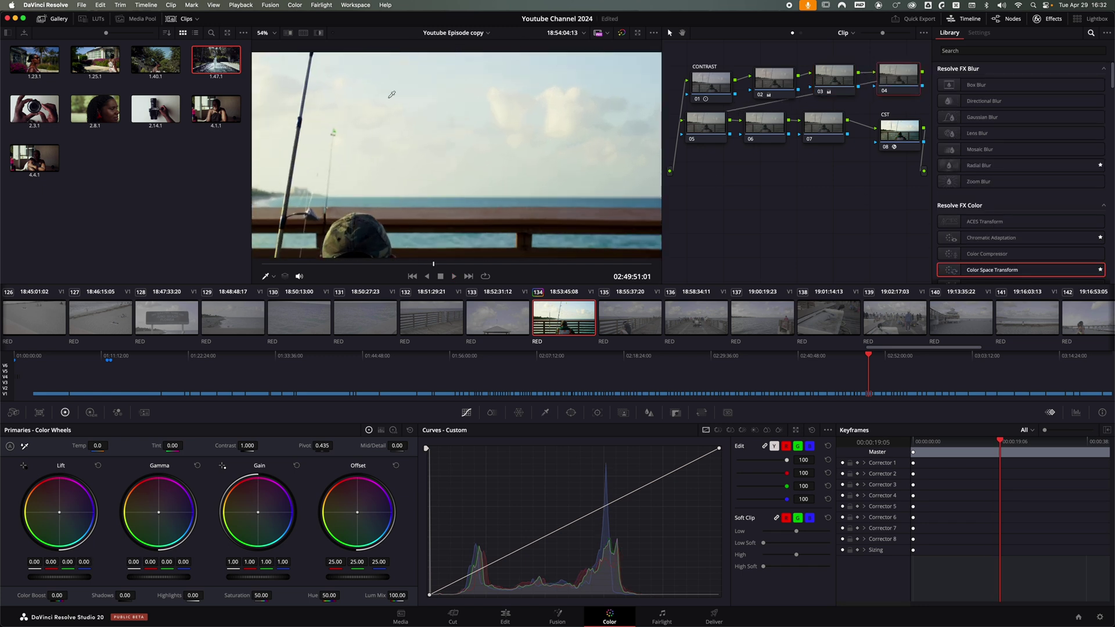
pyautogui.scroll(-3, 421, 137)
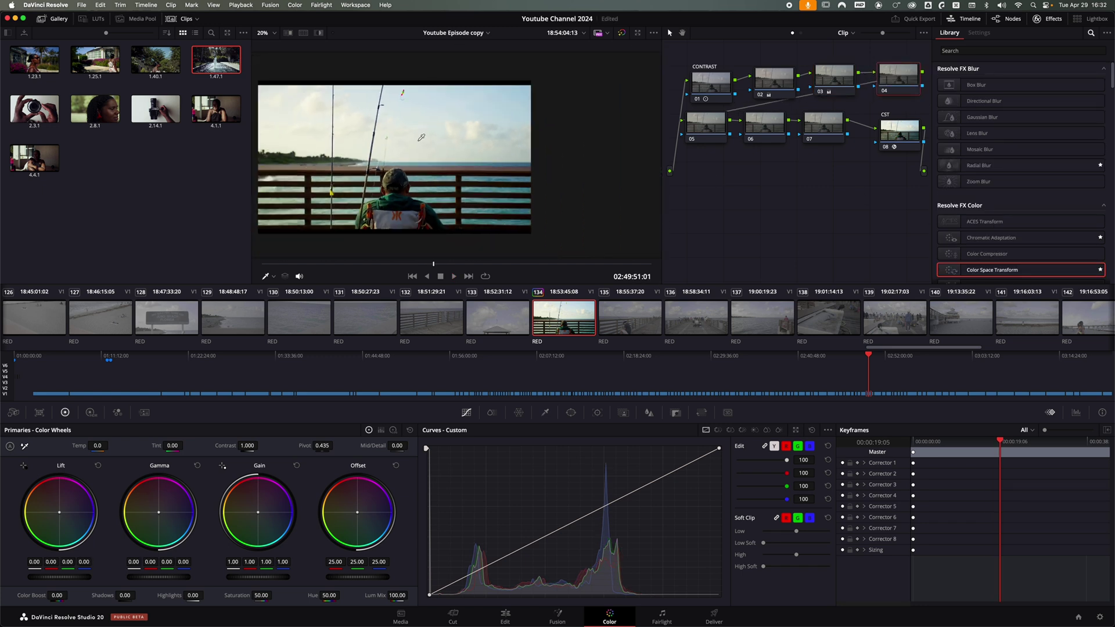
pyautogui.click(274, 34)
pyautogui.click(273, 47)
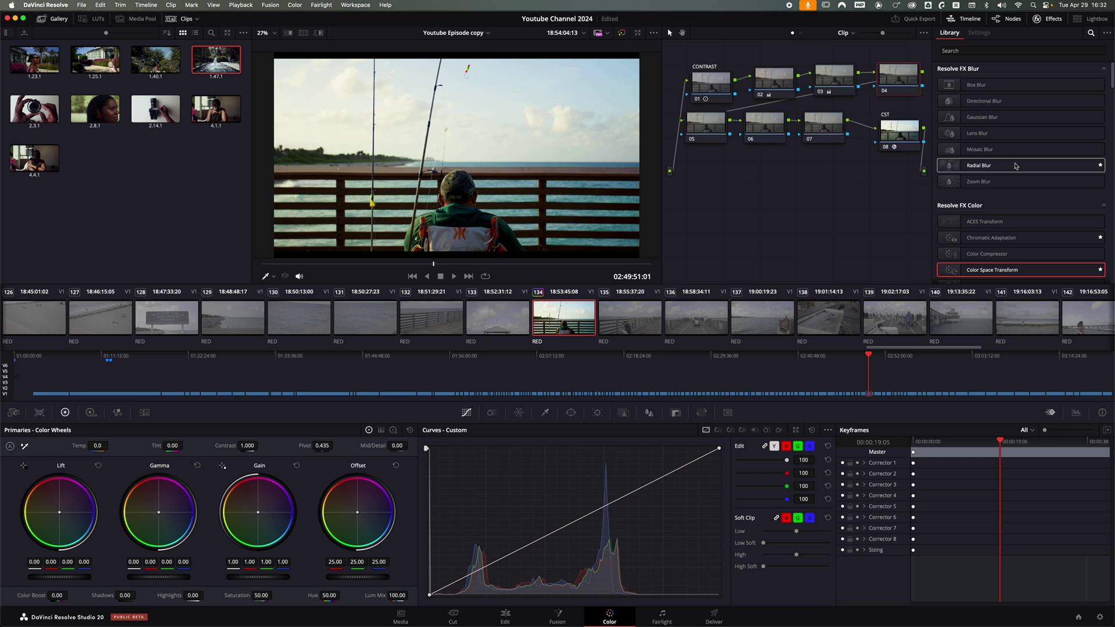
# Apply Film Look Creator from the Effects Library to node 04, keeping the Cinematic core look.
pyautogui.scroll(-3, 1010, 166)
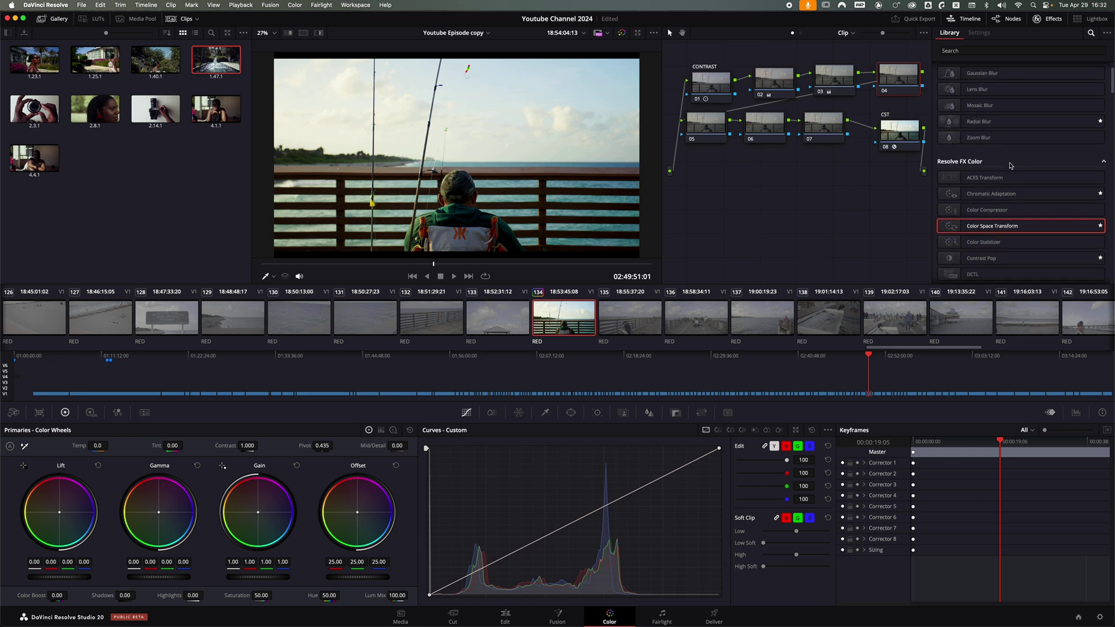
pyautogui.scroll(-6, 1010, 166)
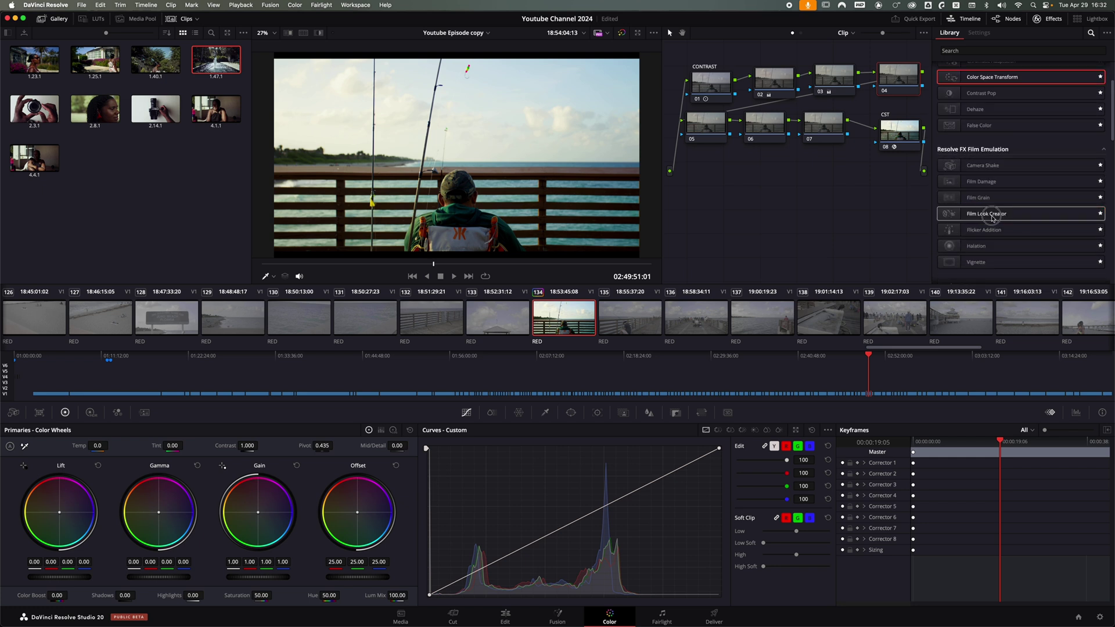
pyautogui.moveTo(987, 213); pyautogui.dragTo(888, 86)
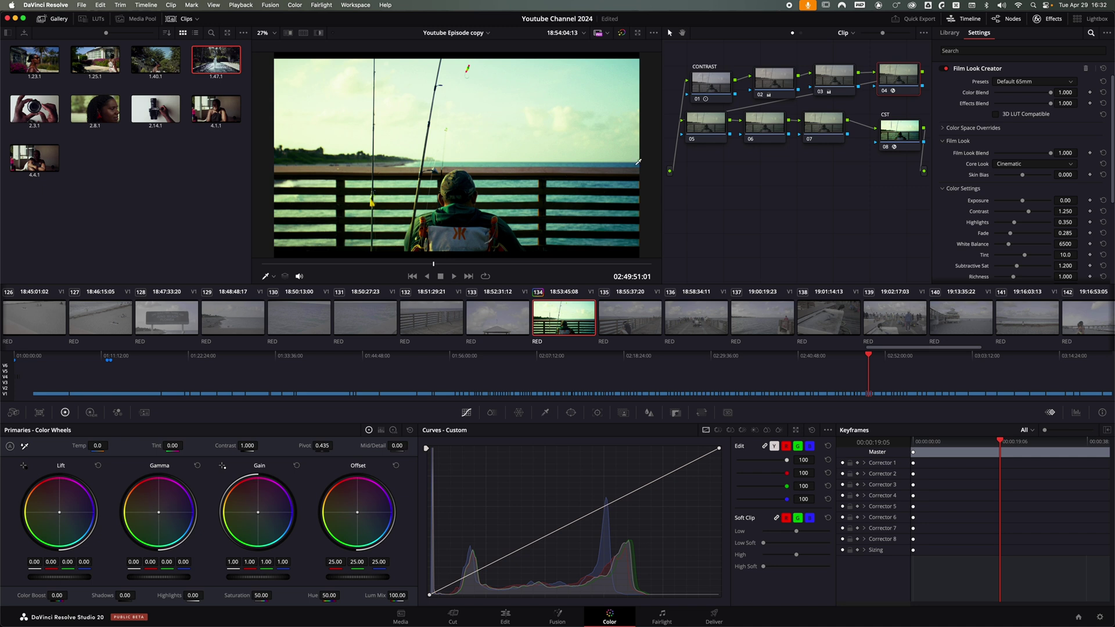
pyautogui.click(1017, 164)
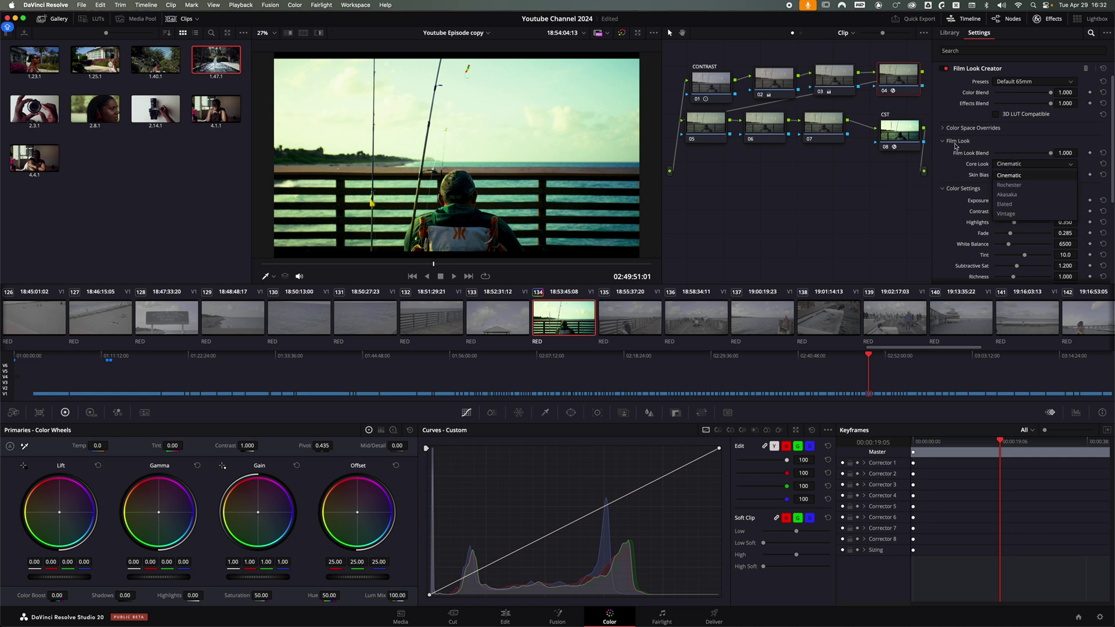
pyautogui.click(984, 133)
# Raise the film look's White Balance to 6605 and disable node 04 to compare.
pyautogui.scroll(-3, 965, 116)
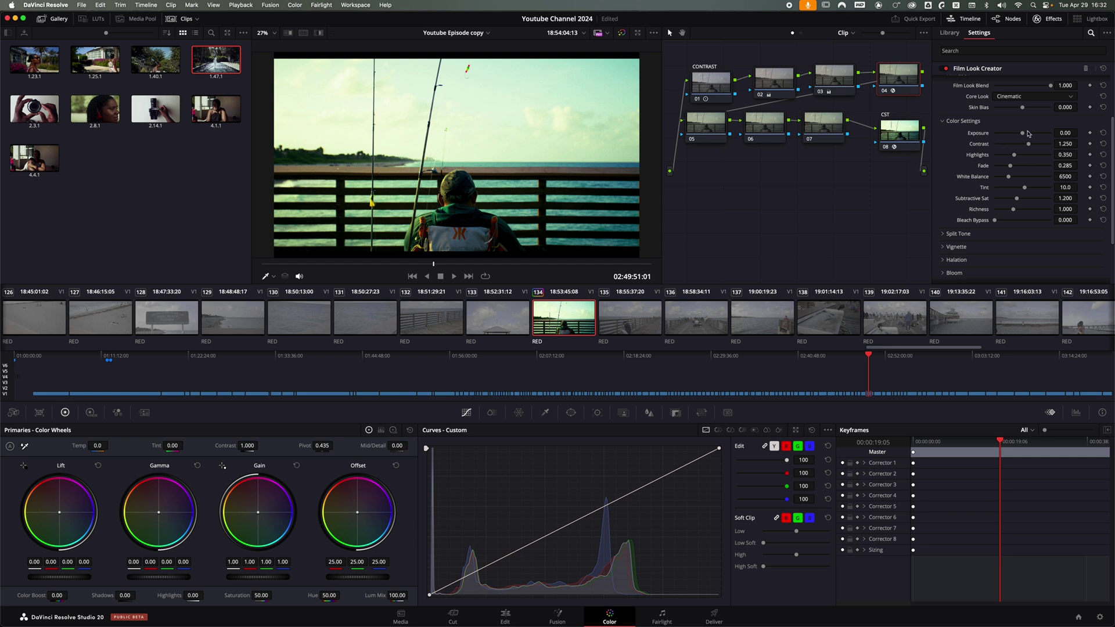
pyautogui.scroll(-1, 1002, 173)
pyautogui.moveTo(1009, 163)
pyautogui.mouseDown()
pyautogui.moveTo(1023, 164)
pyautogui.moveTo(1009, 165)
pyautogui.mouseUp()
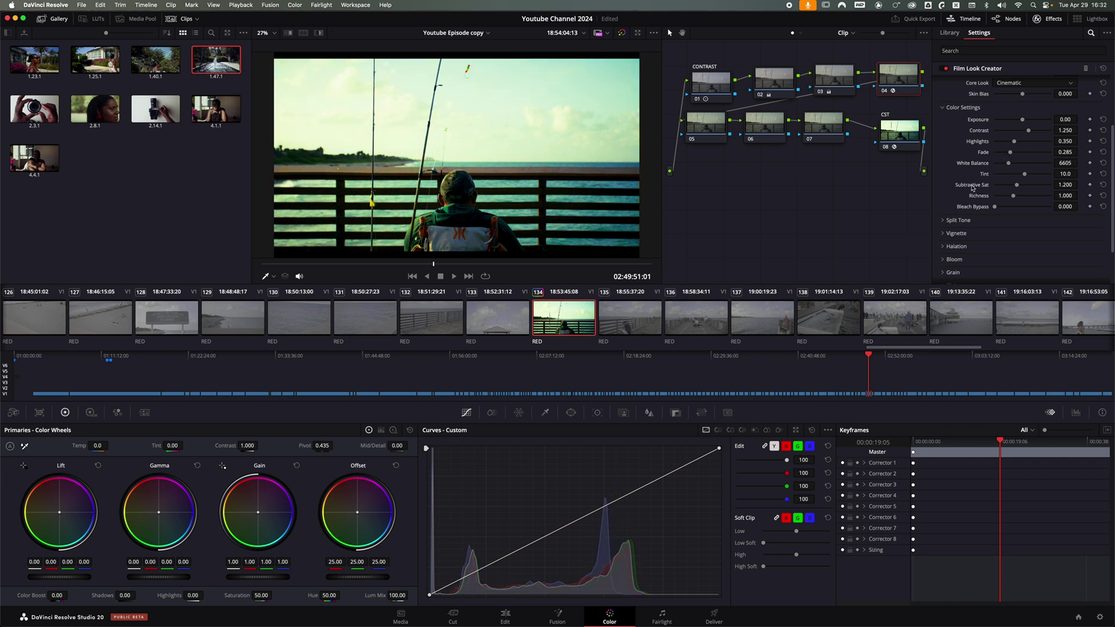
pyautogui.click(885, 91)
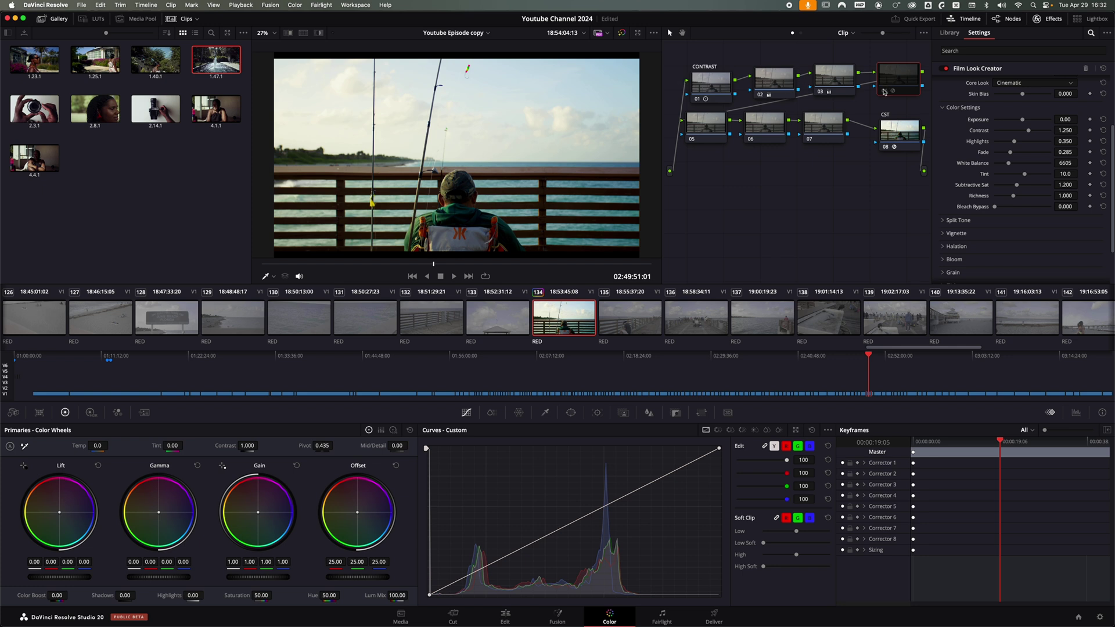
# Re-enable node 04 and keep the Film Look Creator preset on Custom.
pyautogui.click(885, 92)
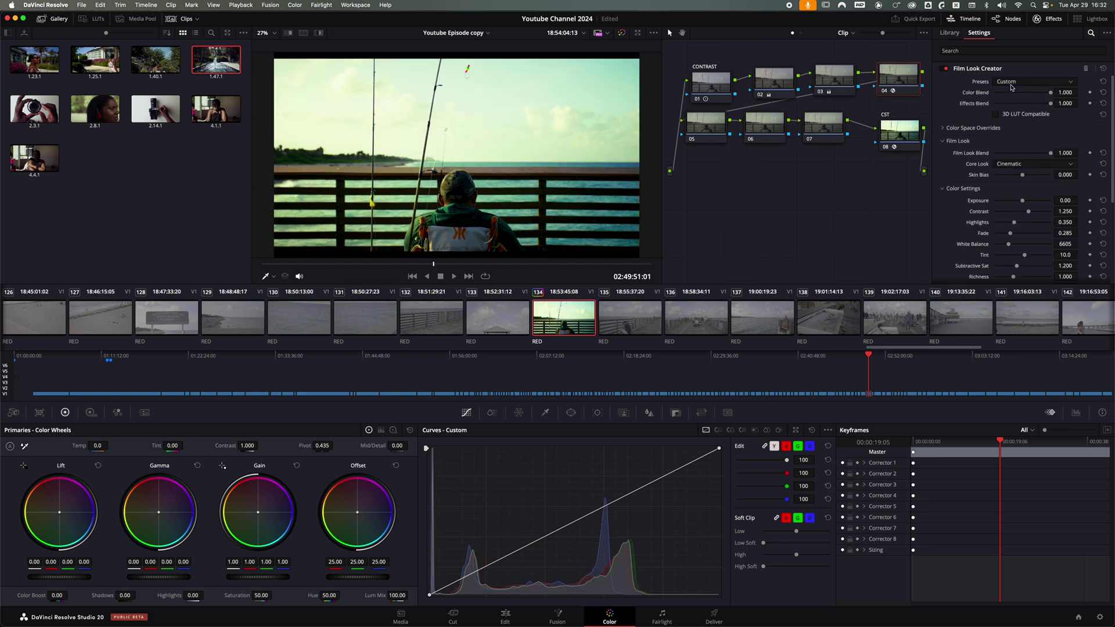
pyautogui.click(1015, 83)
pyautogui.click(946, 117)
pyautogui.scroll(-5, 974, 196)
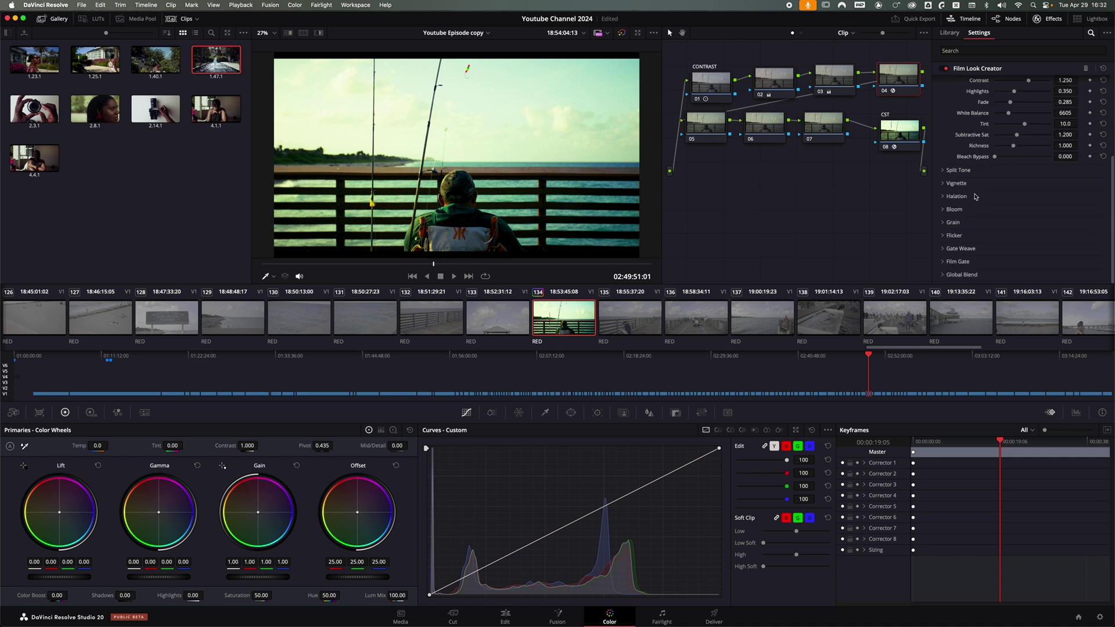
# Lower the Global Blend to 0.318 and expand the Grain settings.
pyautogui.click(944, 275)
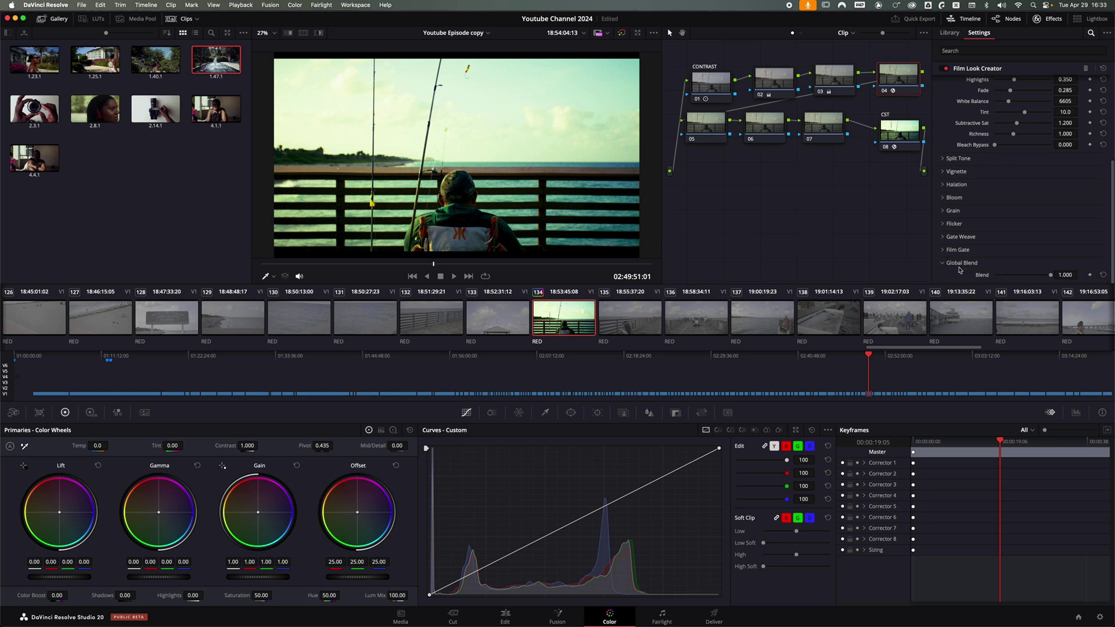
pyautogui.moveTo(1033, 275)
pyautogui.mouseDown()
pyautogui.moveTo(1008, 279)
pyautogui.moveTo(1056, 280)
pyautogui.moveTo(1013, 280)
pyautogui.mouseUp()
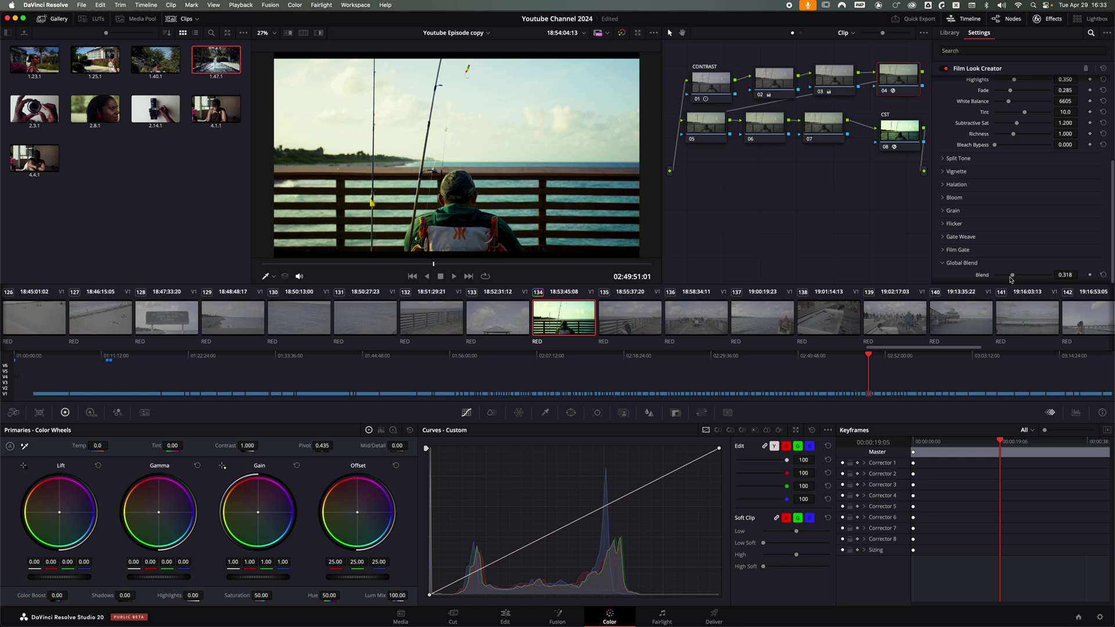
pyautogui.scroll(2, 1003, 149)
pyautogui.scroll(-2, 1003, 150)
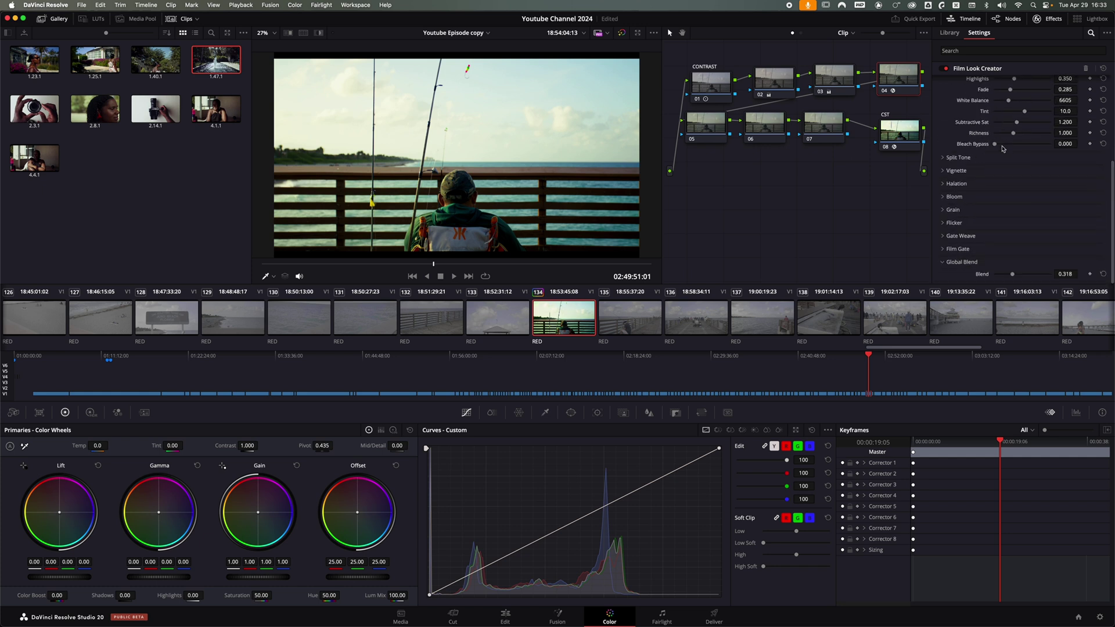
pyautogui.click(952, 210)
# Set the Film Look Creator grain Amount to 0.217, leaving the preset on Custom.
pyautogui.scroll(-2, 995, 230)
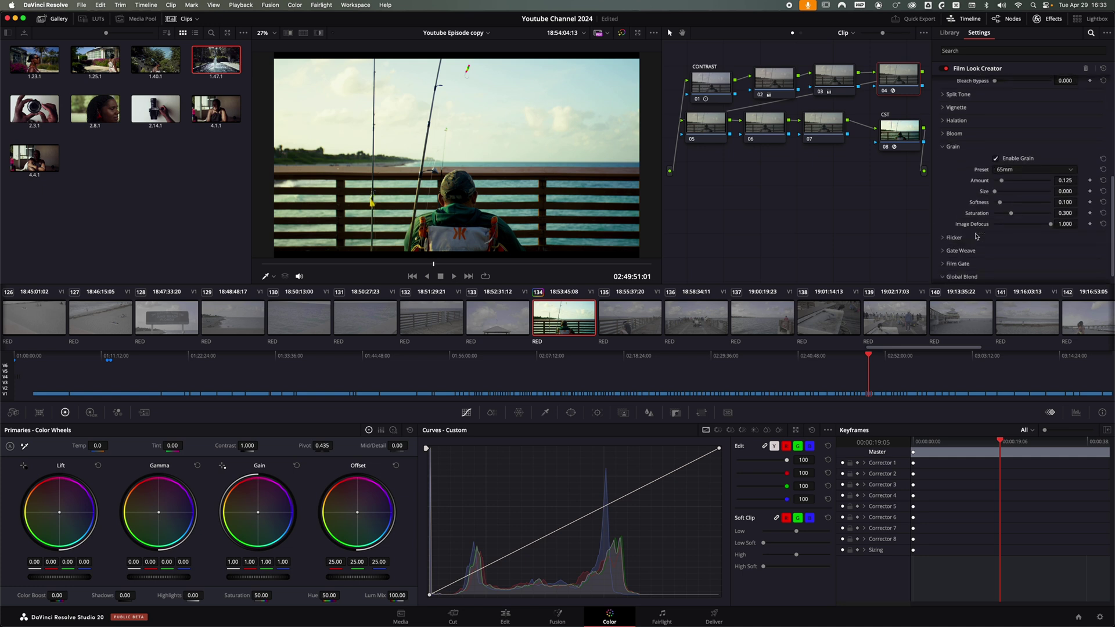
pyautogui.moveTo(1001, 178); pyautogui.dragTo(1025, 180)
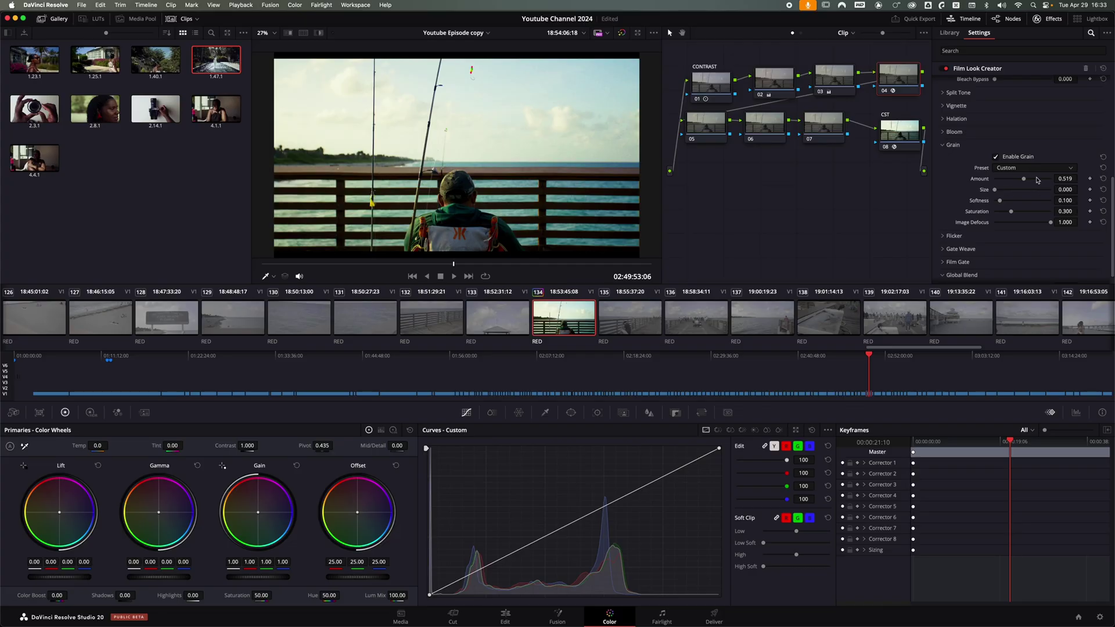
pyautogui.moveTo(1024, 179); pyautogui.dragTo(1007, 179)
# Grab the grade as still 1.131.1, apply it to clip 137, and toggle node 04 to check.
pyautogui.rightClick(471, 131)
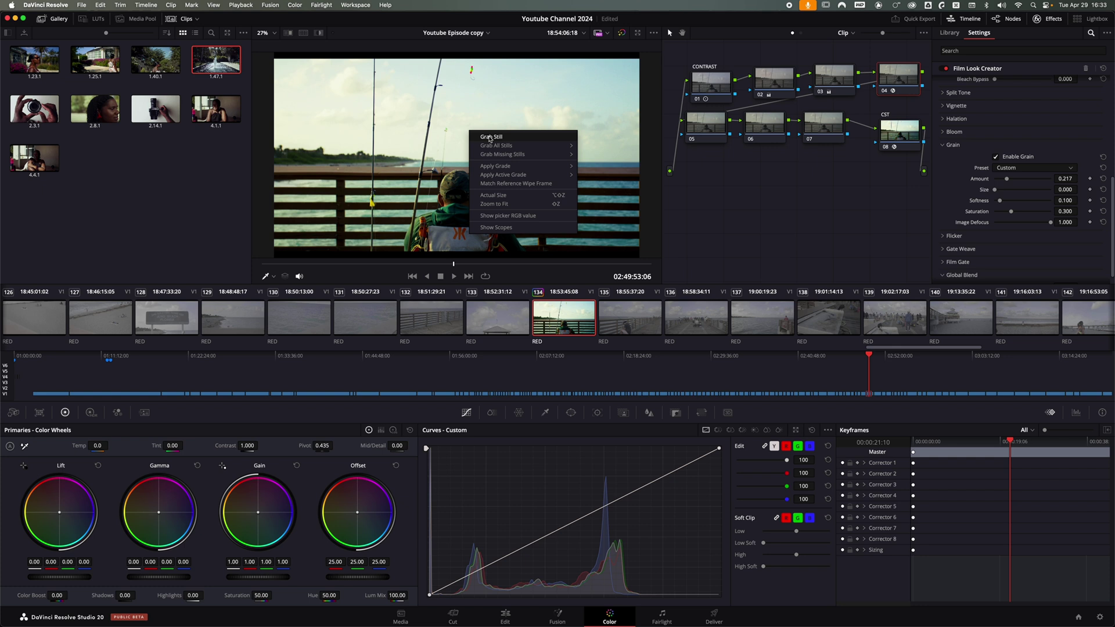
pyautogui.click(489, 137)
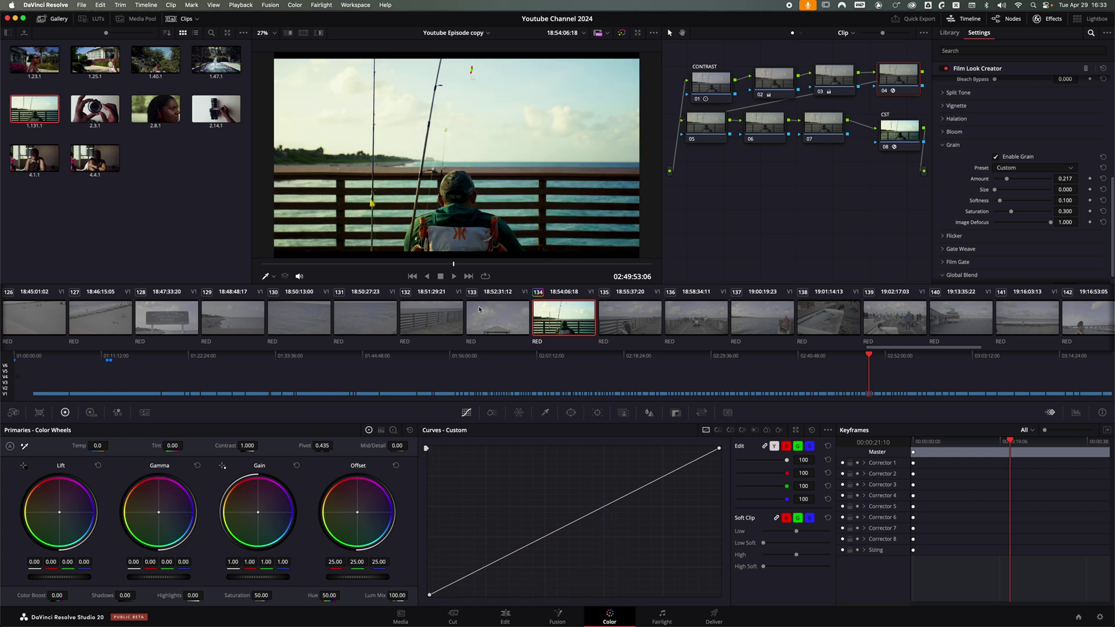
pyautogui.click(765, 323)
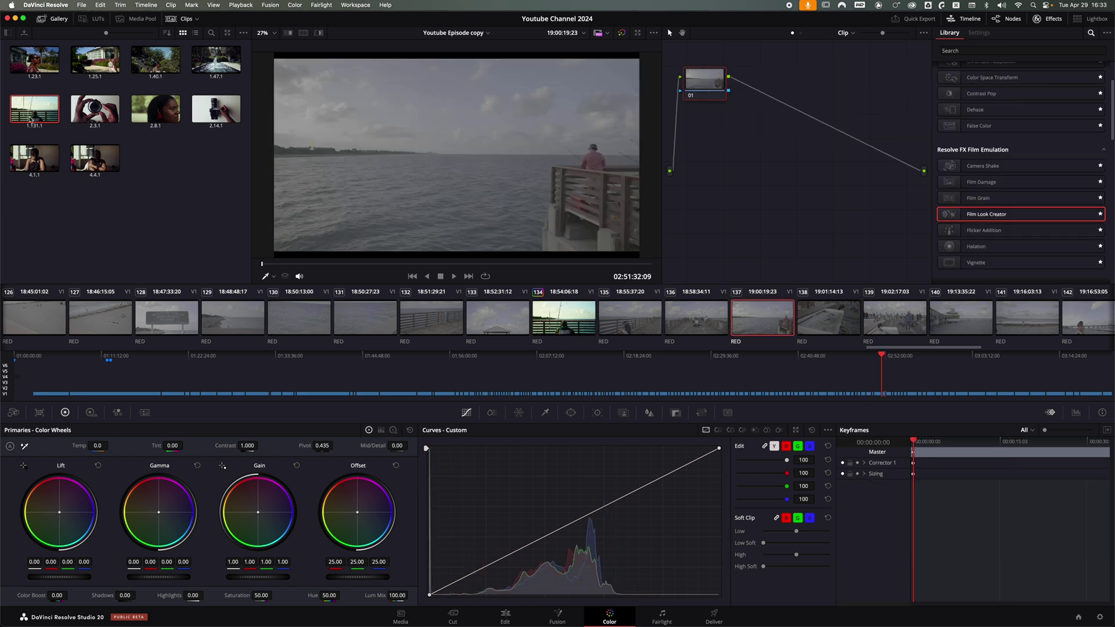
pyautogui.rightClick(32, 113)
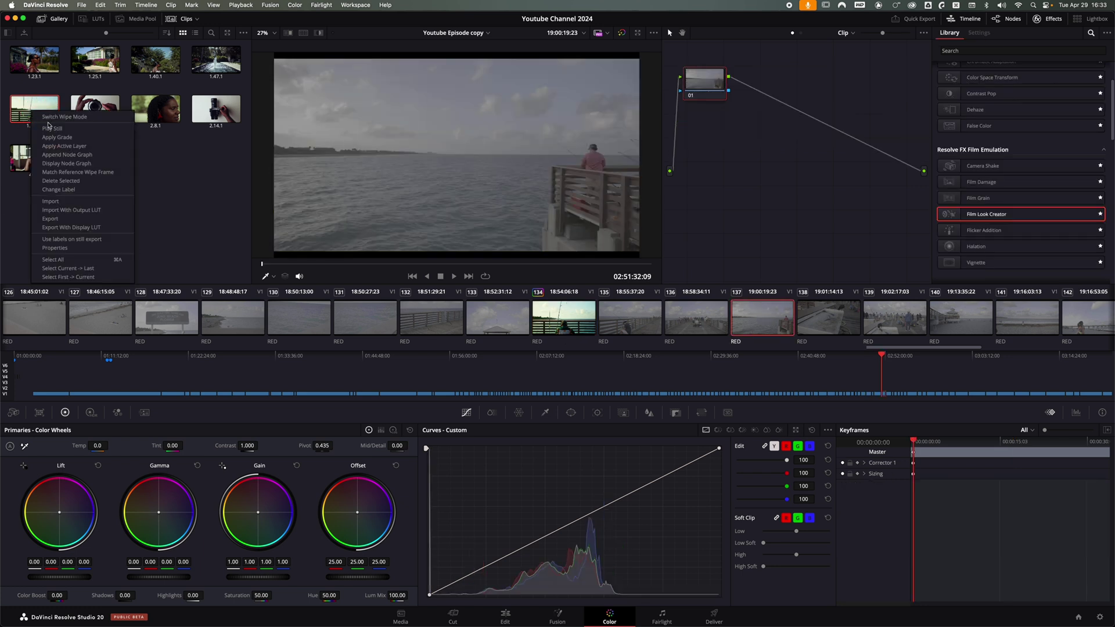
pyautogui.click(57, 137)
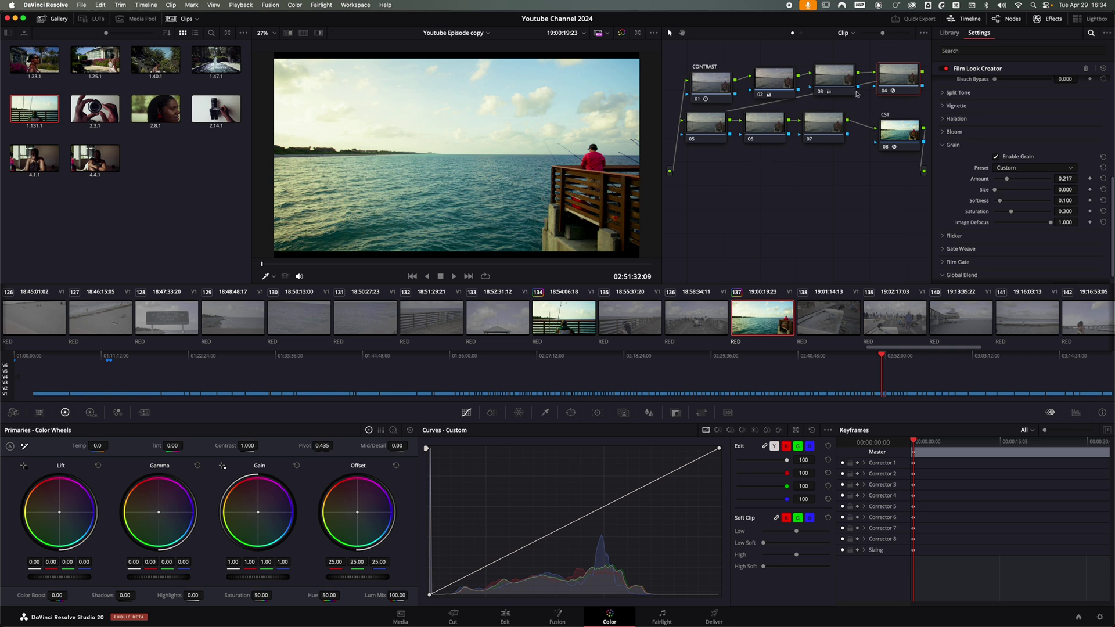
pyautogui.click(884, 92)
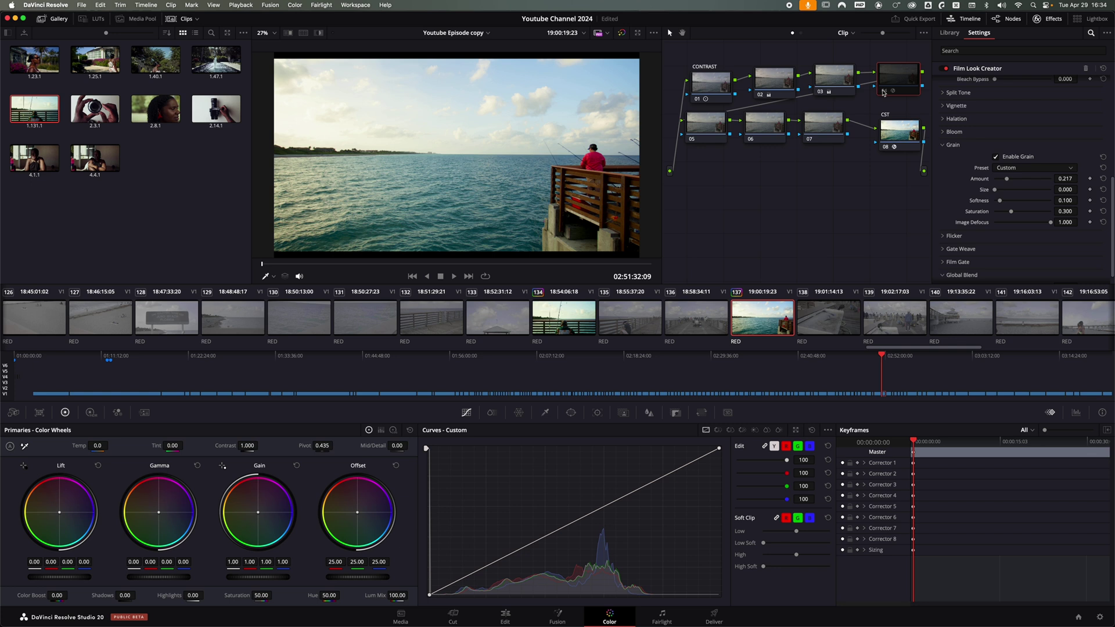
pyautogui.click(884, 92)
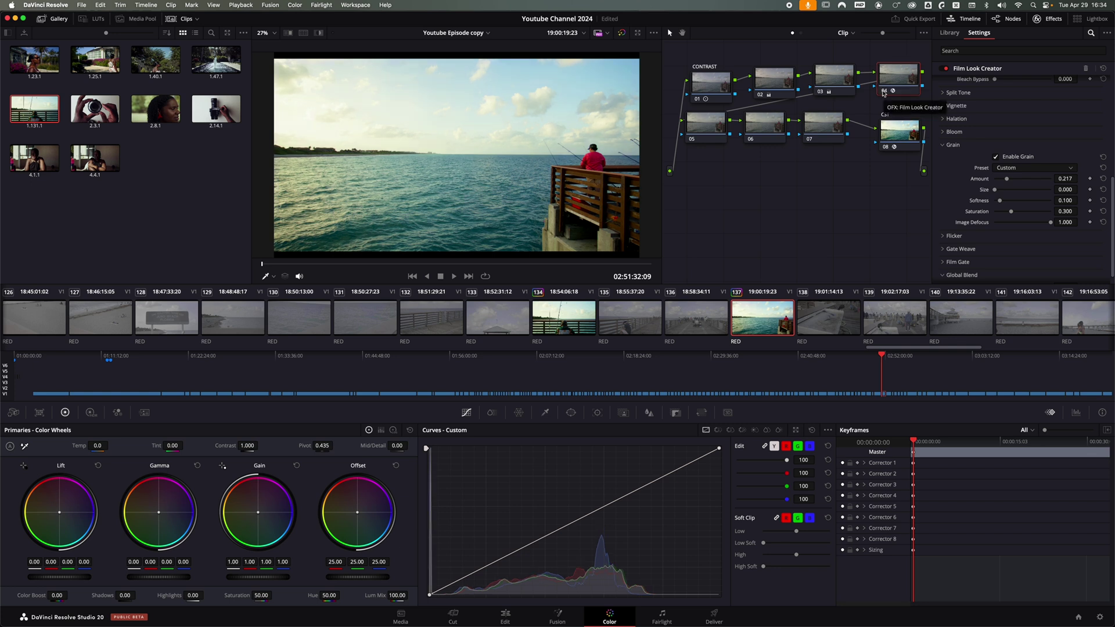